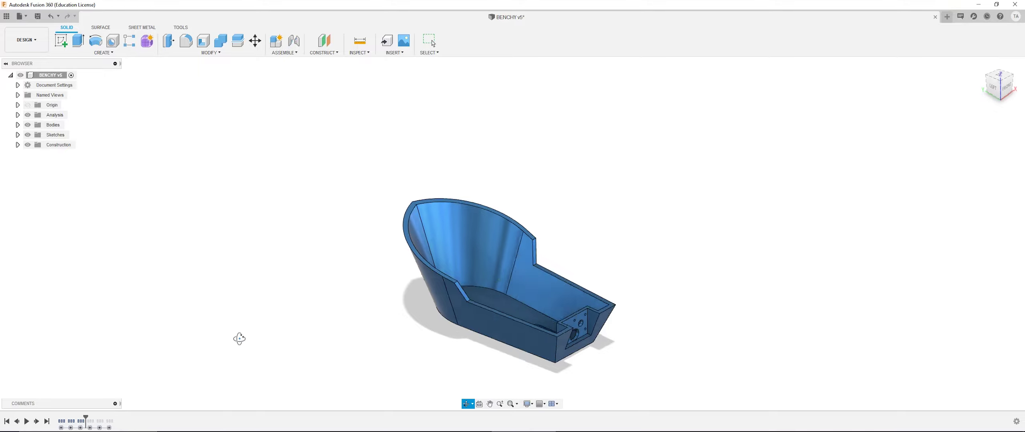
{"action": "right_click", "coordinate": [88, 418]}
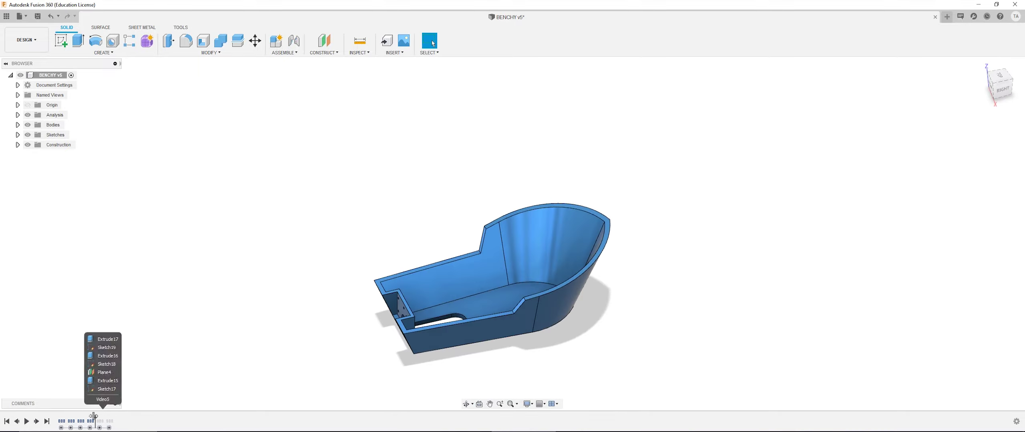
{"action": "left_click", "coordinate": [102, 360]}
{"action": "mouse_move", "coordinate": [229, 327]}
{"action": "middle_mouse_down", "text": "shift"}
{"action": "mouse_move", "coordinate": [336, 327]}
{"action": "mouse_move", "coordinate": [432, 312]}
{"action": "mouse_move", "coordinate": [437, 280]}
{"action": "middle_mouse_up", "text": "shift"}
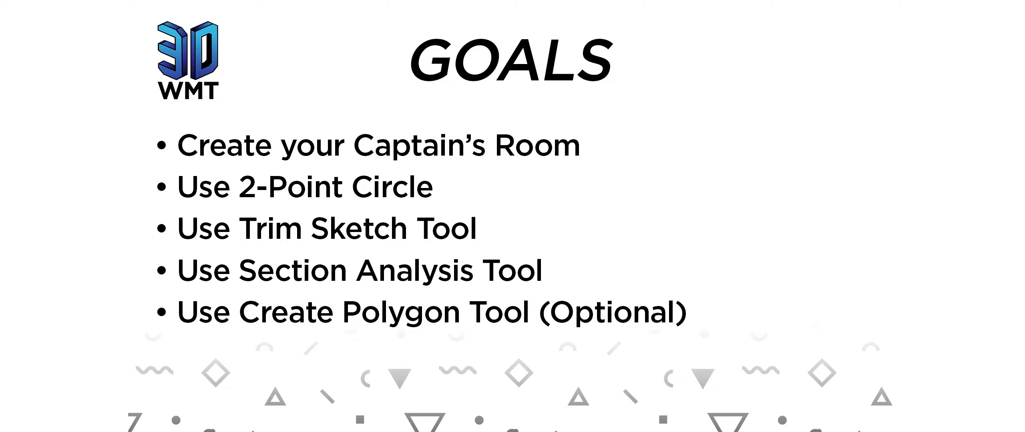
{"action": "middle_click_drag", "start_coordinate": [504, 240], "coordinate": [391, 193], "text": "shift"}
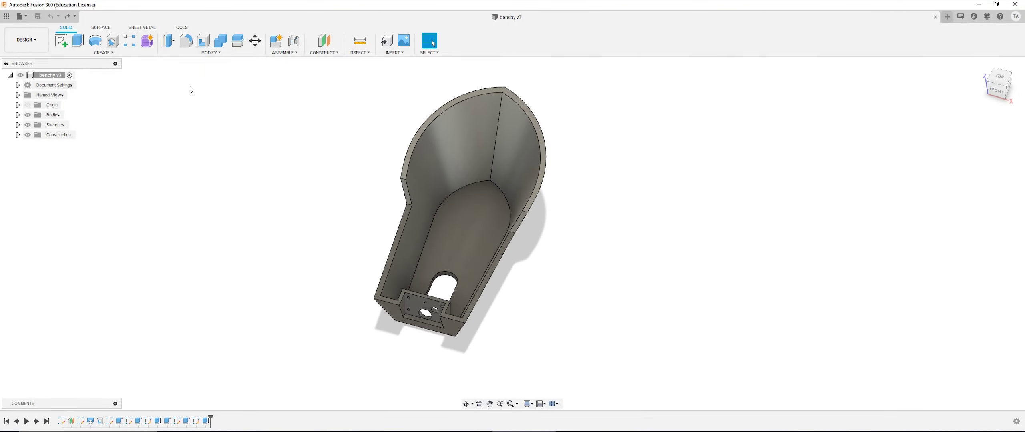
Start a sketch on the hull's inner floor and project the floor face's outline into it.
{"action": "left_click", "coordinate": [60, 40]}
{"action": "left_click", "coordinate": [473, 226]}
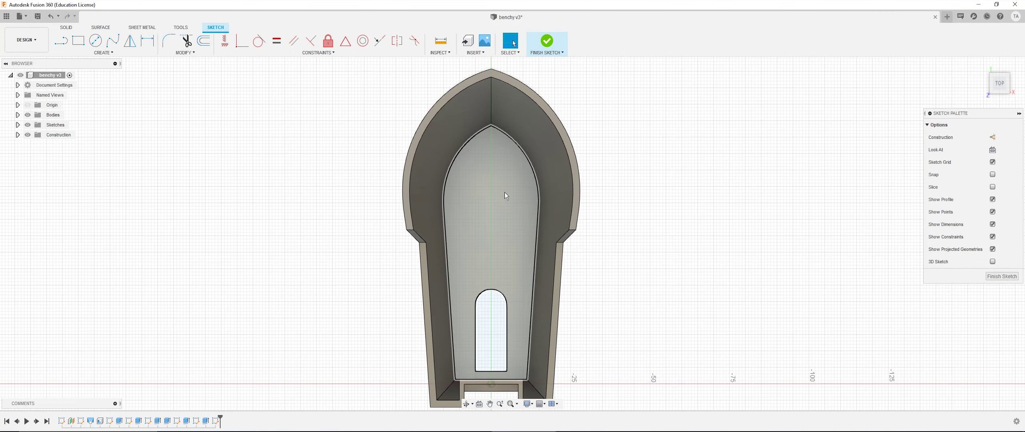
{"action": "key", "text": "p"}
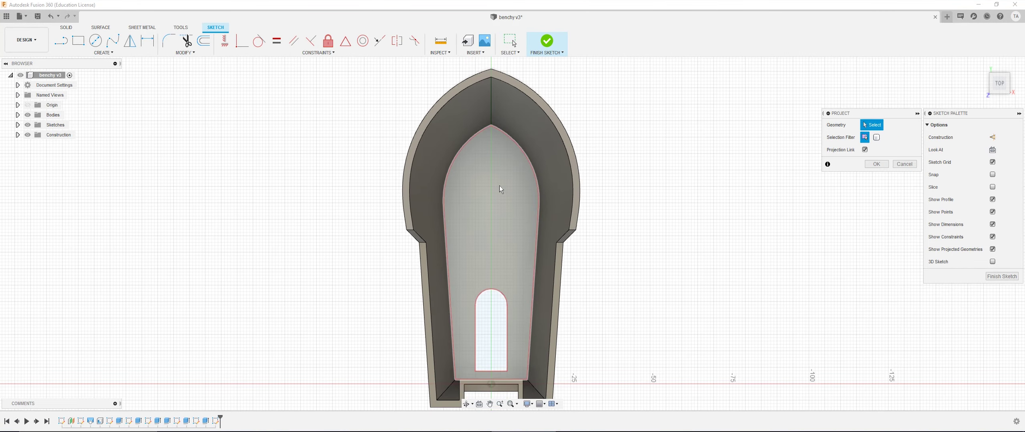
{"action": "left_click", "coordinate": [500, 185]}
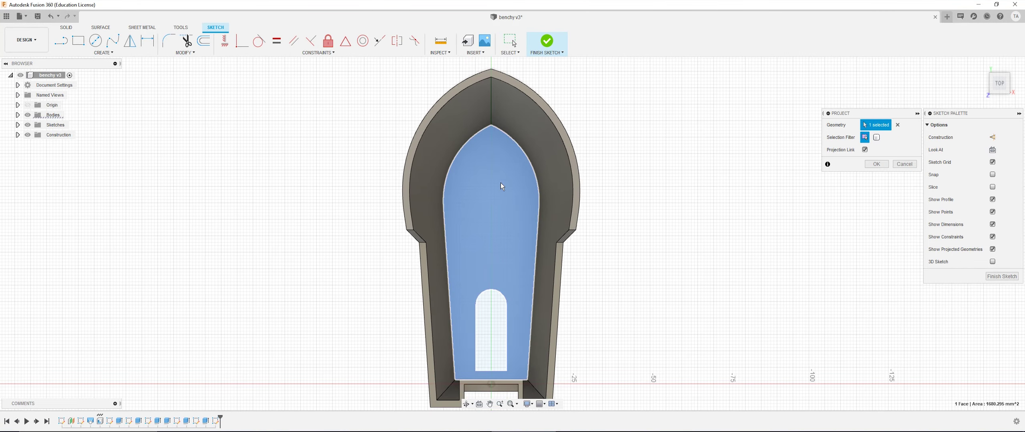
{"action": "left_click", "coordinate": [877, 164]}
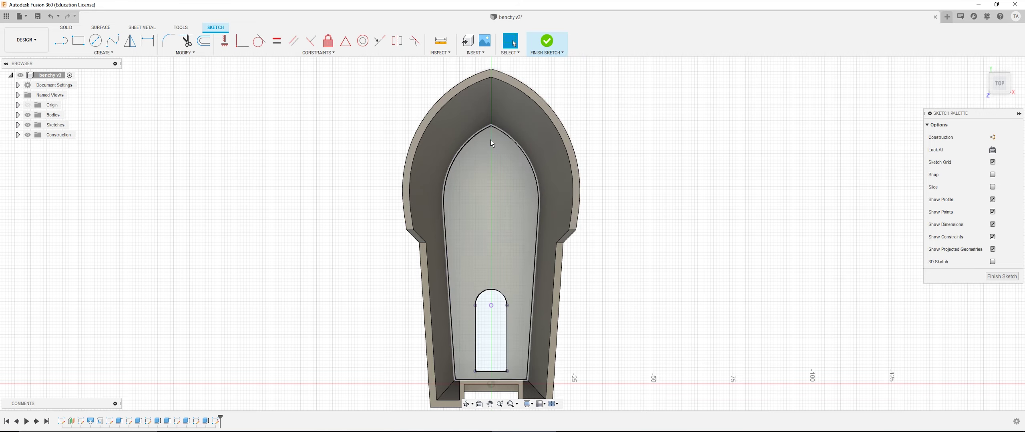
Draw a vertical centreline about 65 mm long from the floor's bow tip into the rounded slot and make it construction geometry.
{"action": "key", "text": "l"}
{"action": "left_click", "coordinate": [491, 126]}
{"action": "middle_click_drag", "start_coordinate": [485, 252], "coordinate": [485, 232]}
{"action": "left_click", "coordinate": [491, 304]}
{"action": "key", "text": "Escape"}
{"action": "left_click_drag", "start_coordinate": [491, 303], "coordinate": [491, 320]}
{"action": "left_click", "coordinate": [489, 185]}
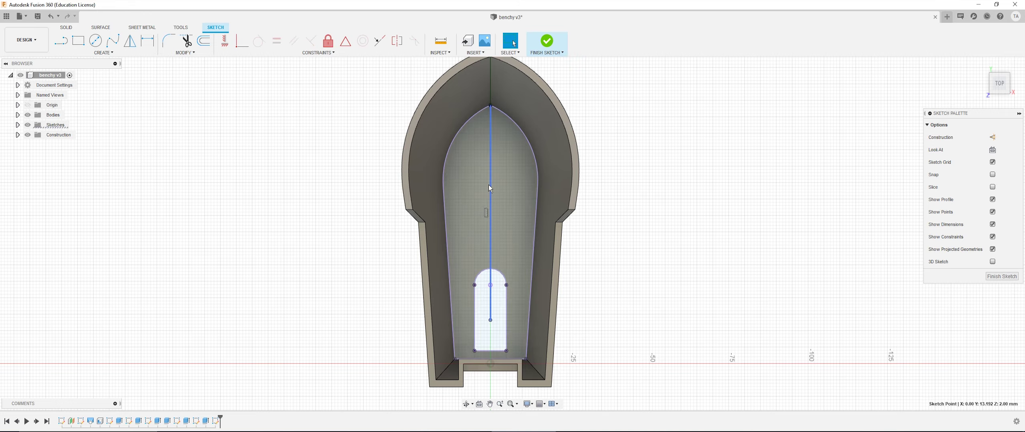
{"action": "key", "text": "x"}
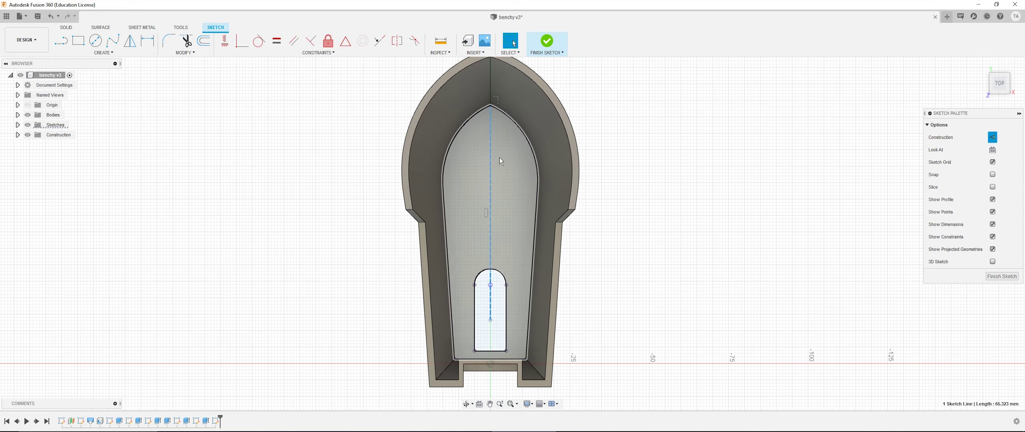
{"action": "left_click", "coordinate": [854, 135]}
Sketch a center rectangle on the floor between the bow tip and the slot, with its center on the construction line.
{"action": "scroll", "coordinate": [595, 108], "scroll_direction": "up", "scroll_amount": 2}
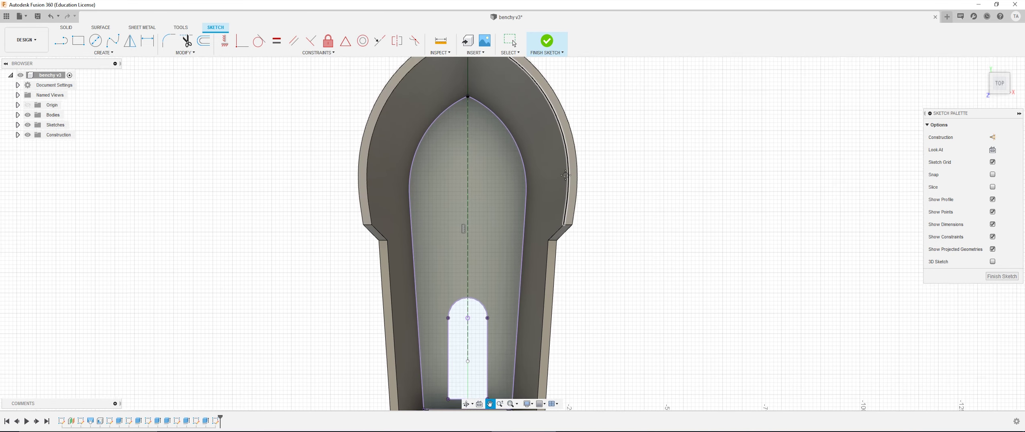
{"action": "left_click", "coordinate": [103, 53]}
{"action": "mouse_move", "coordinate": [101, 76]}
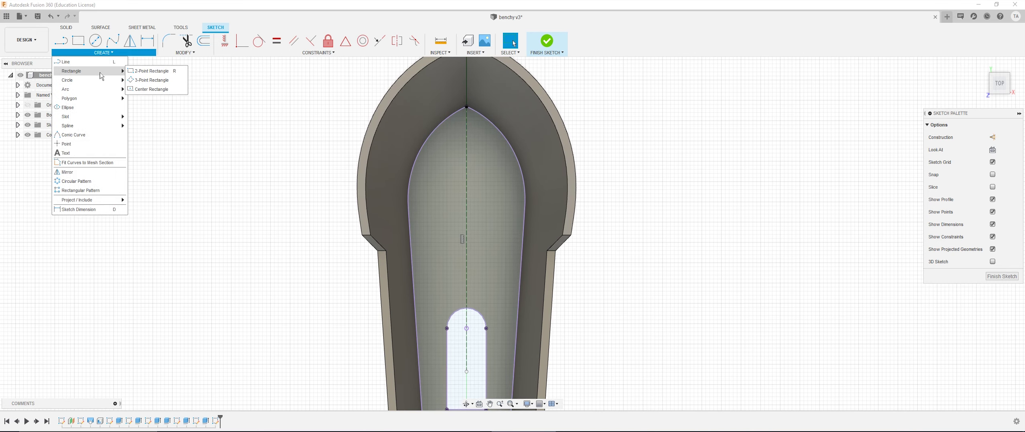
{"action": "left_click", "coordinate": [158, 89]}
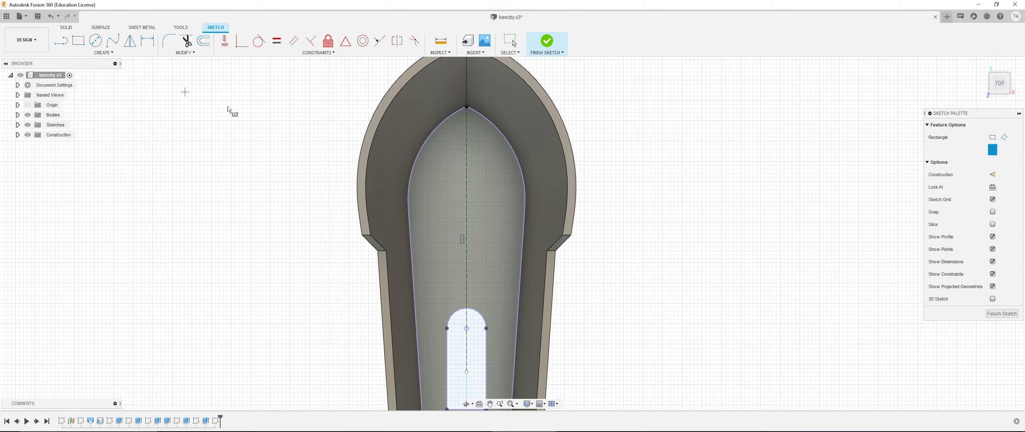
{"action": "left_click", "coordinate": [466, 210]}
{"action": "left_click", "coordinate": [507, 269]}
{"action": "key", "text": "Escape"}
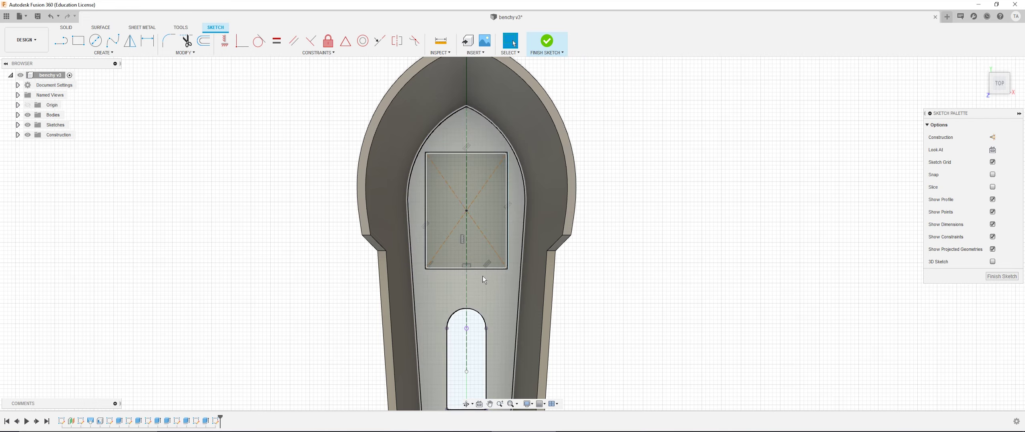
Dimension the floor rectangle to 22 mm wide and 30 mm long.
{"action": "key", "text": "d"}
{"action": "left_click", "coordinate": [474, 269]}
{"action": "left_click", "coordinate": [515, 287]}
{"action": "type", "text": "22"}
{"action": "key", "text": "Return"}
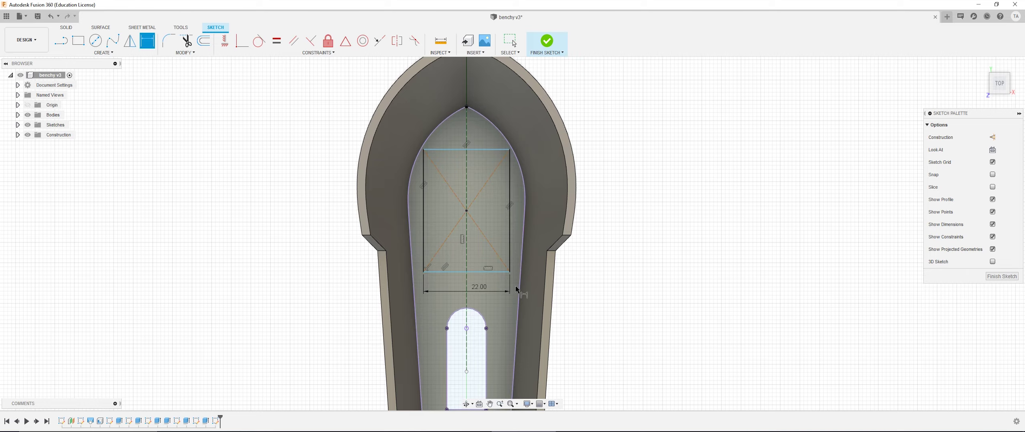
{"action": "left_click", "coordinate": [424, 218]}
{"action": "left_click", "coordinate": [315, 216]}
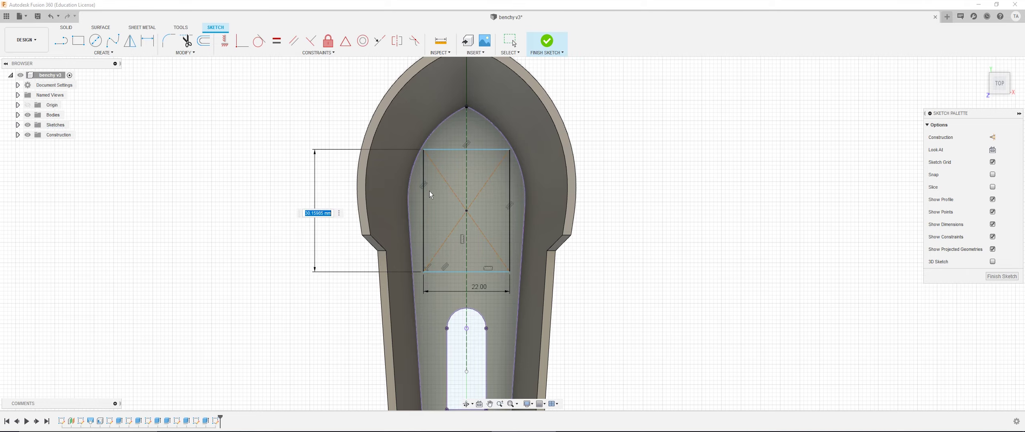
{"action": "type", "text": "30"}
{"action": "key", "text": "Return"}
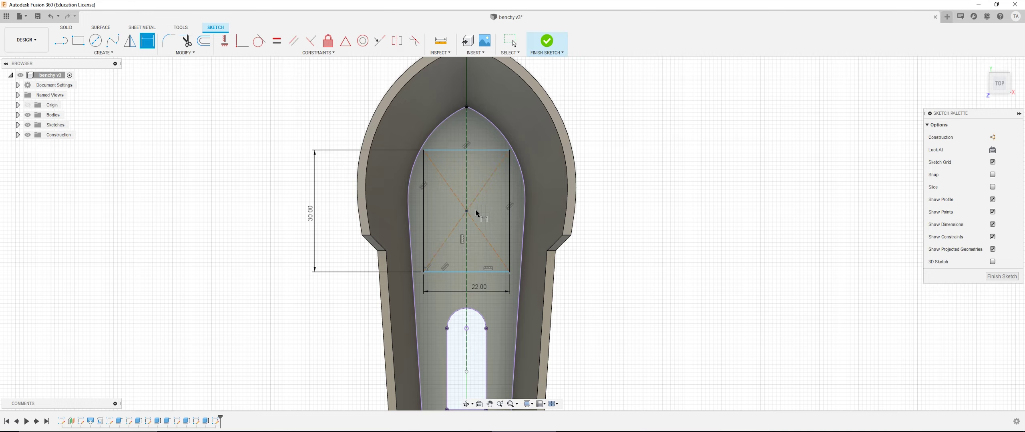
Position the rectangle's center on the centreline 25 mm from the floor's bow tip.
{"action": "middle_click_drag", "start_coordinate": [471, 211], "coordinate": [463, 233]}
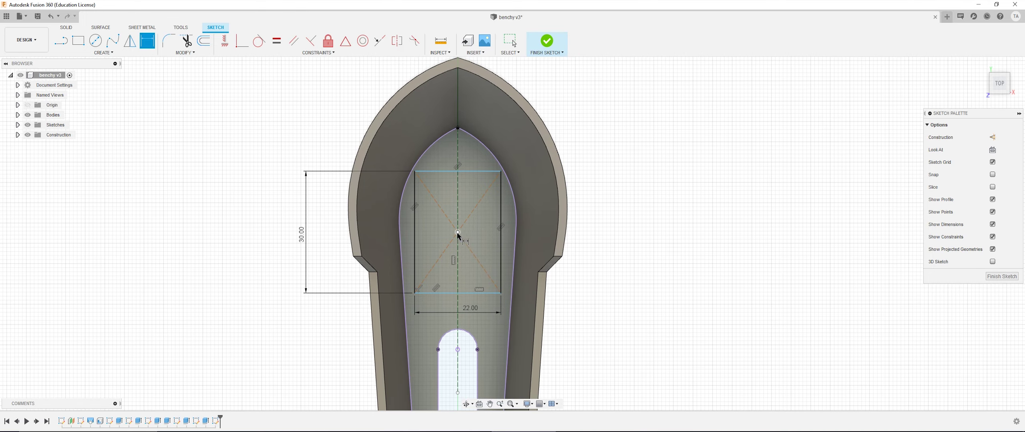
{"action": "key", "text": "Escape"}
{"action": "left_click_drag", "start_coordinate": [458, 233], "coordinate": [459, 247]}
{"action": "key", "text": "d"}
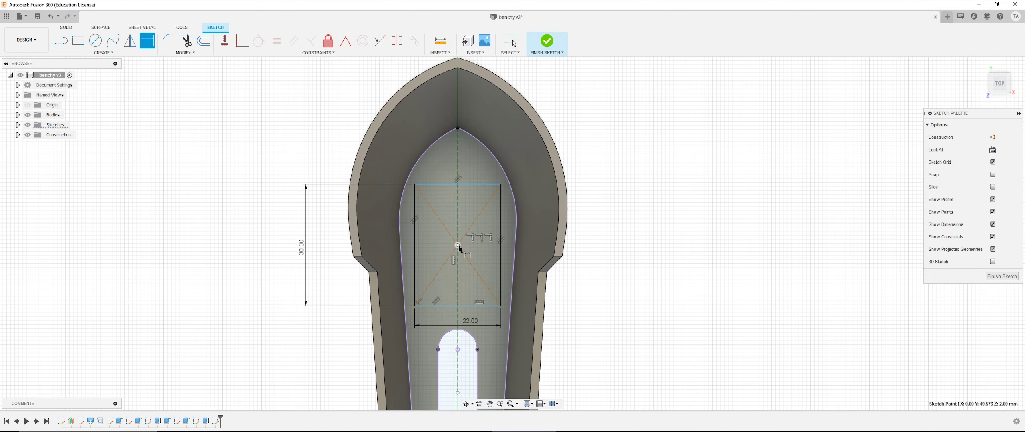
{"action": "left_click", "coordinate": [458, 128]}
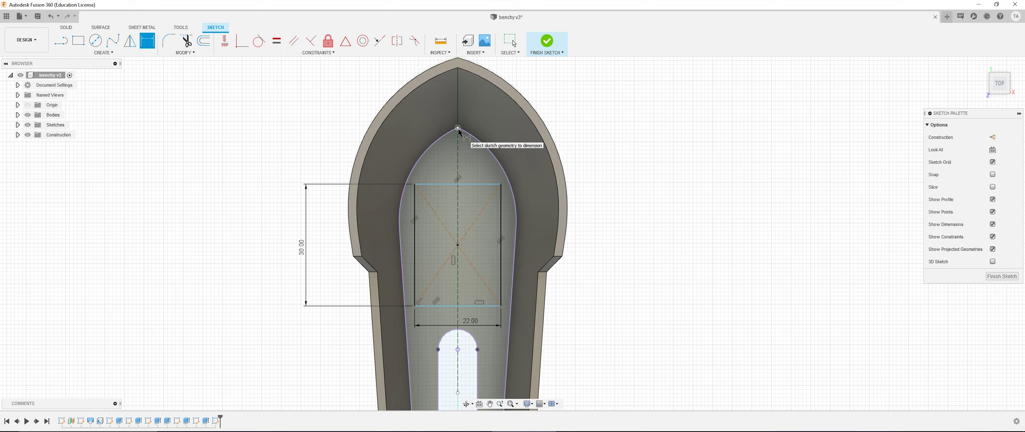
{"action": "left_click", "coordinate": [458, 245]}
{"action": "left_click", "coordinate": [636, 198]}
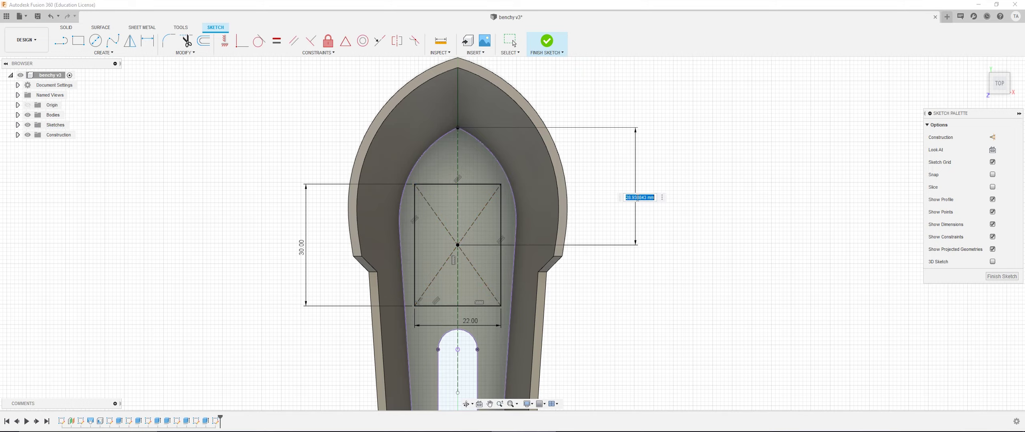
{"action": "type", "text": "25"}
{"action": "key", "text": "Return"}
{"action": "scroll", "coordinate": [548, 207], "scroll_direction": "up", "scroll_amount": 5}
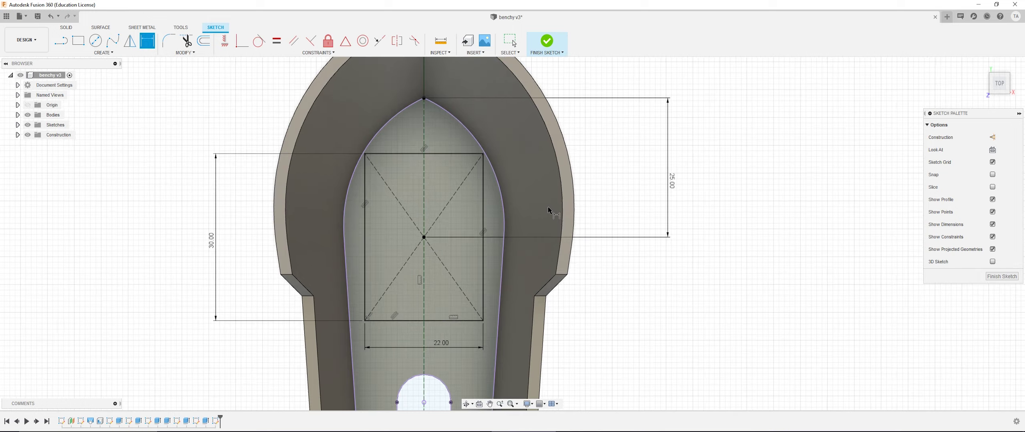
{"action": "key", "text": "Escape"}
Offset the rectangle inward by 2 mm and finish the sketch.
{"action": "scroll", "coordinate": [357, 243], "scroll_direction": "down", "scroll_amount": 3}
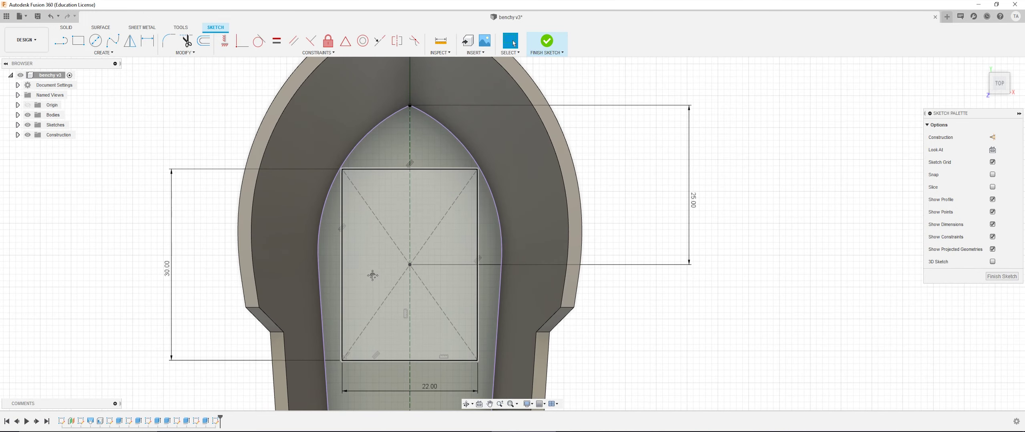
{"action": "scroll", "coordinate": [448, 263], "scroll_direction": "down", "scroll_amount": 2}
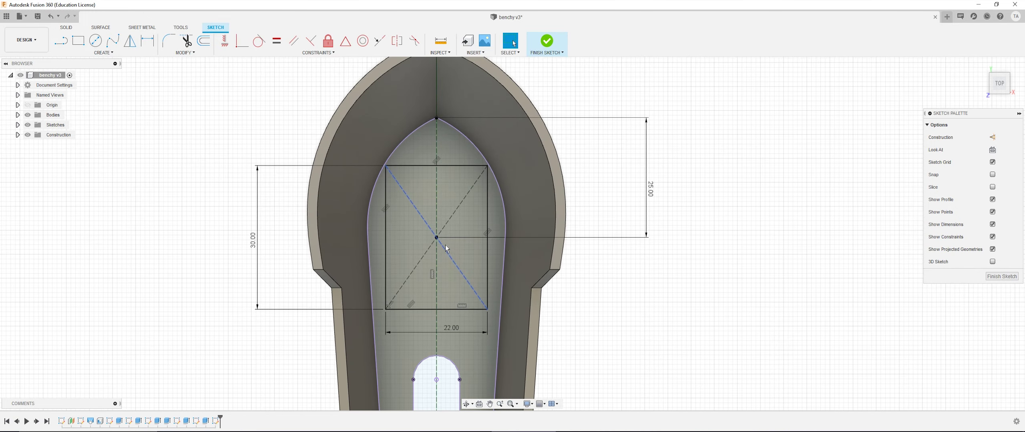
{"action": "scroll", "coordinate": [445, 246], "scroll_direction": "up", "scroll_amount": 1}
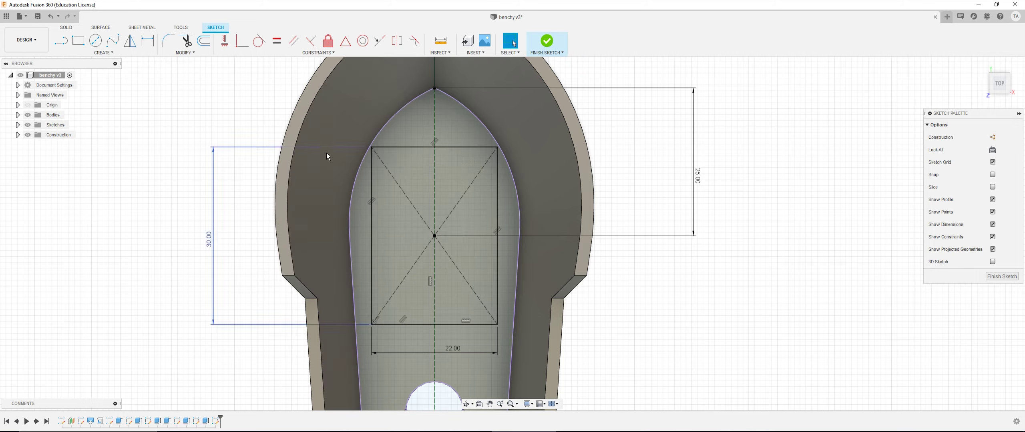
{"action": "left_click", "coordinate": [203, 40]}
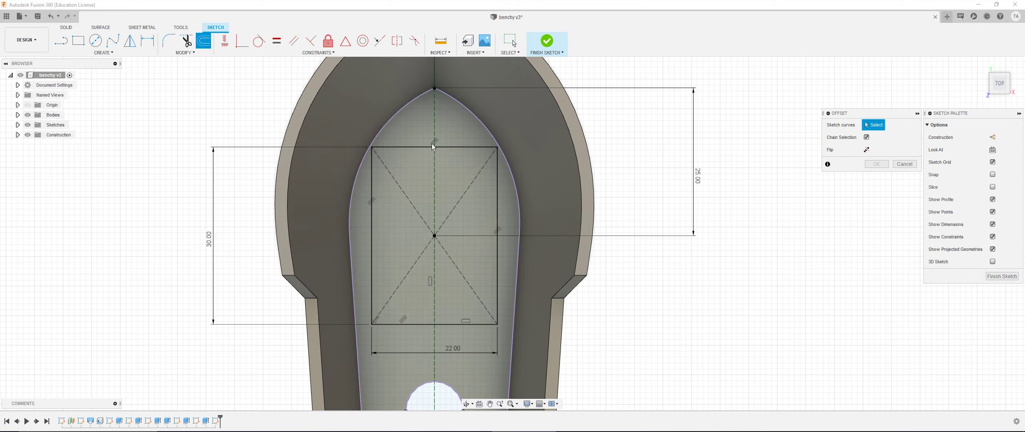
{"action": "left_click", "coordinate": [409, 146]}
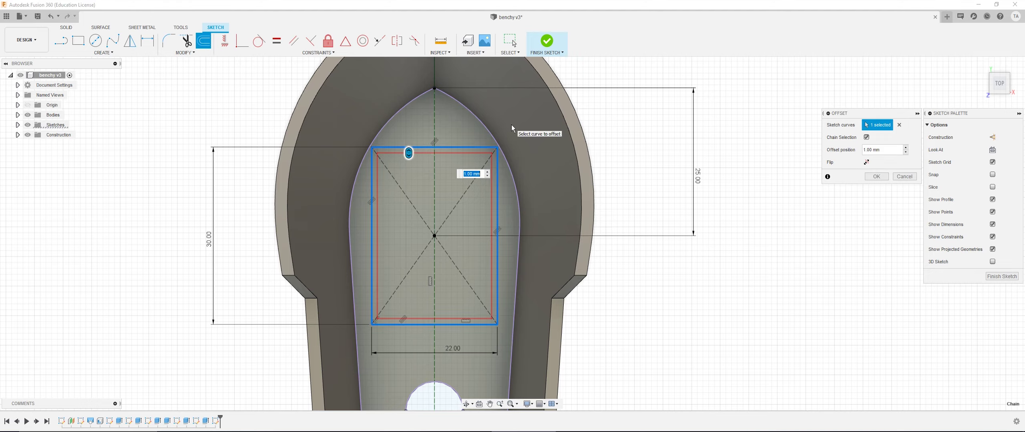
{"action": "type", "text": "2"}
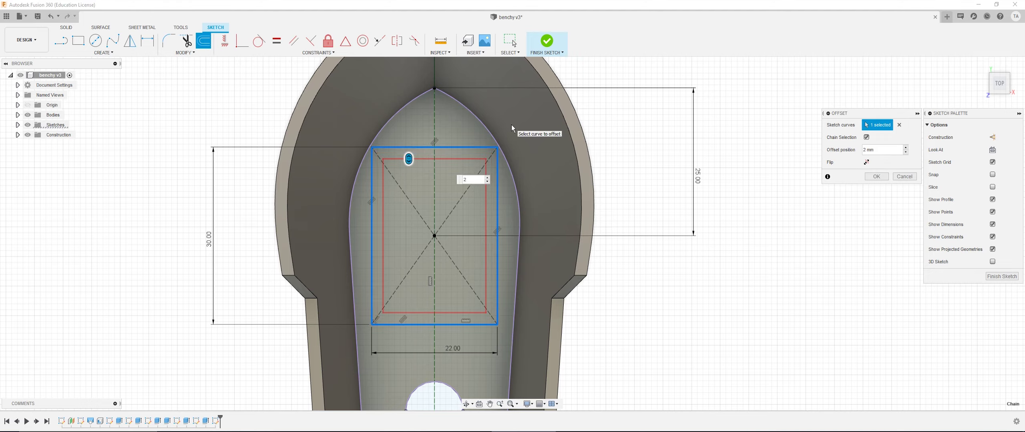
{"action": "key", "text": "Return"}
{"action": "middle_click_drag", "start_coordinate": [511, 125], "coordinate": [537, 71], "text": "shift"}
{"action": "left_click", "coordinate": [548, 42]}
Extrude the frame-shaped profile between the two rectangles upward as cabin walls joined to the hull.
{"action": "middle_click_drag", "start_coordinate": [652, 221], "coordinate": [575, 218]}
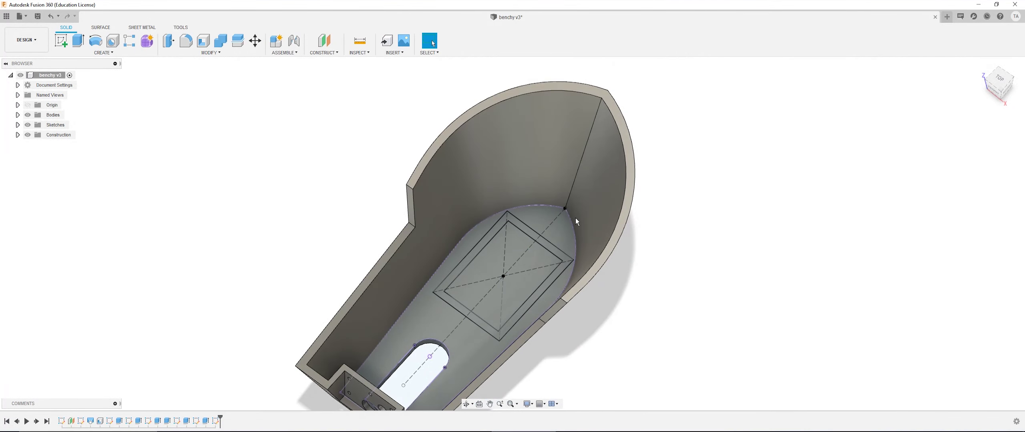
{"action": "key", "text": "e"}
{"action": "left_click", "coordinate": [536, 230]}
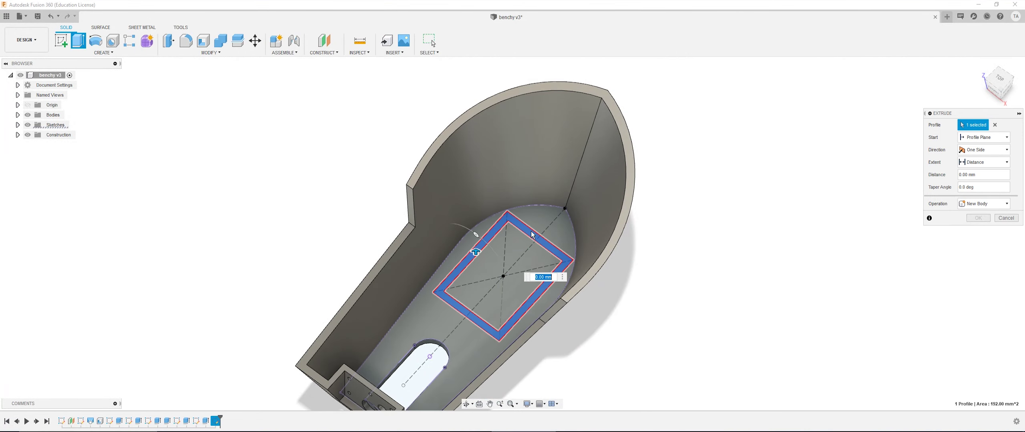
{"action": "left_click_drag", "start_coordinate": [472, 173], "coordinate": [618, 232]}
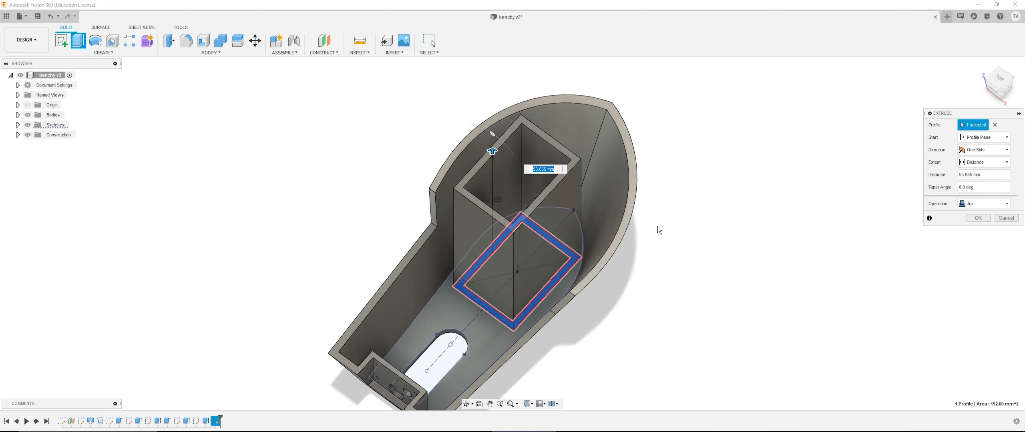
{"action": "type", "text": "30"}
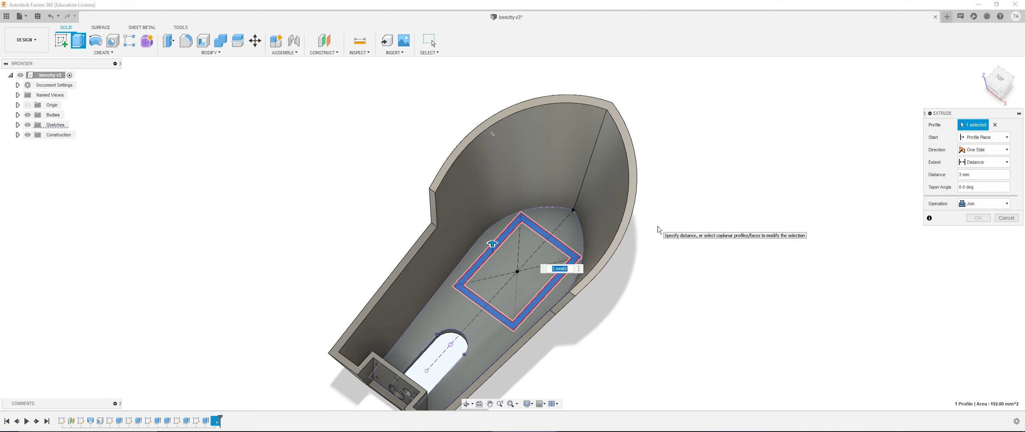
{"action": "key", "text": "Return"}
Start a new sketch on the outer long side face of the extruded cabin.
{"action": "middle_click_drag", "start_coordinate": [658, 225], "coordinate": [503, 179], "text": "shift"}
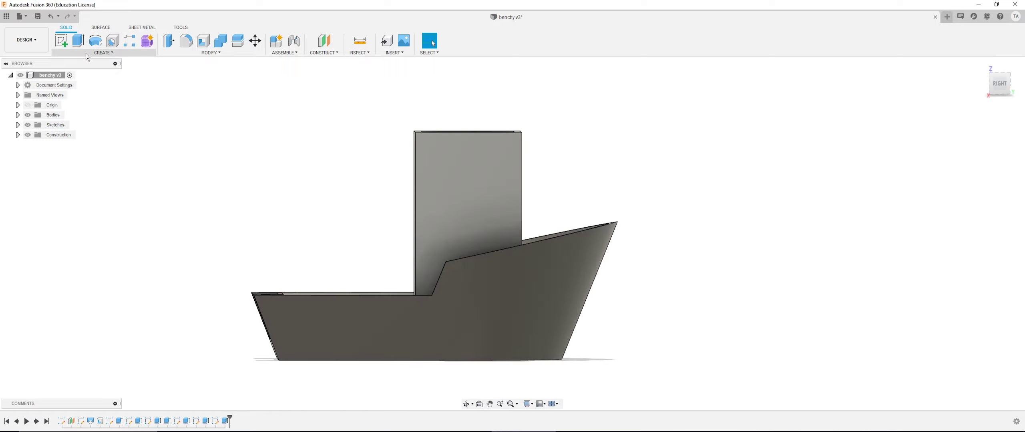
{"action": "left_click", "coordinate": [1000, 83]}
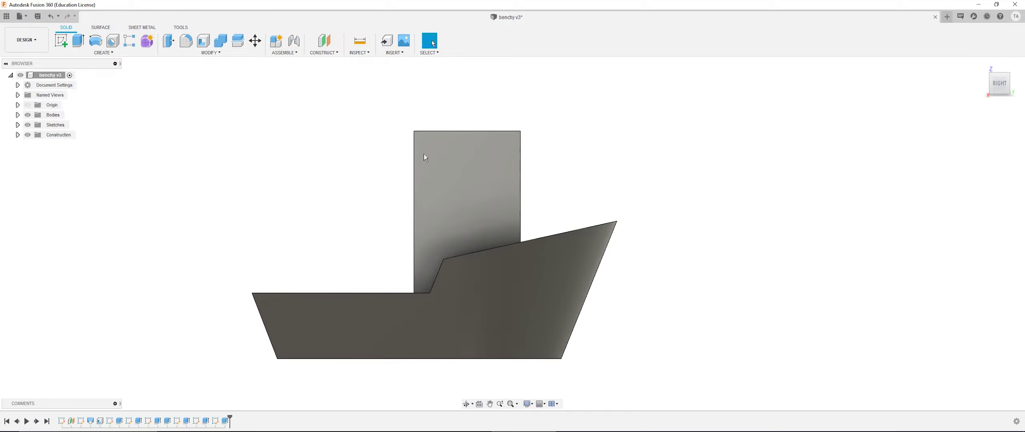
{"action": "key", "text": "F6"}
{"action": "left_click", "coordinate": [61, 40]}
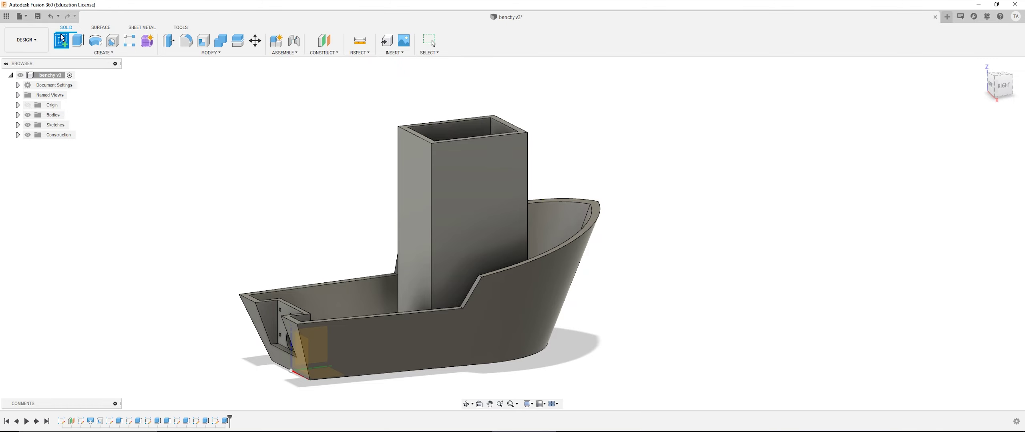
{"action": "left_click", "coordinate": [486, 188]}
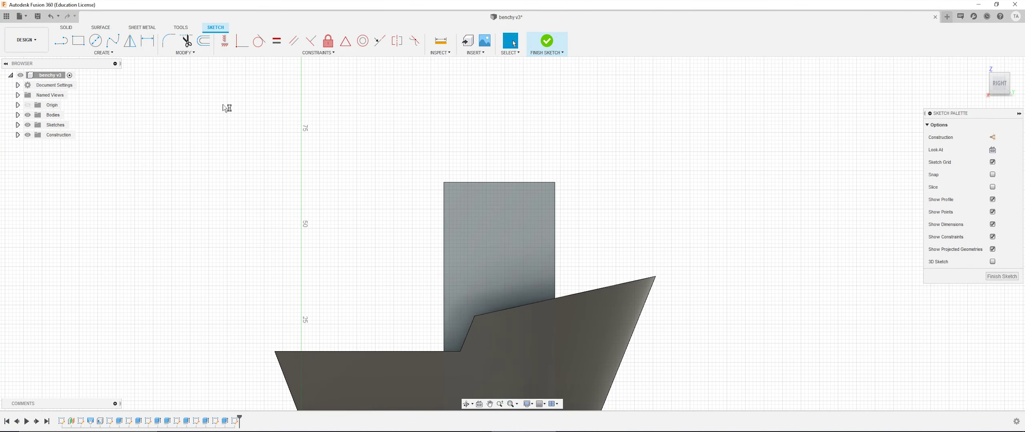
Project the cabin's side face and draw a sloping line from its upper bow-side corner down to the stern-side edge.
{"action": "key", "text": "p"}
{"action": "left_click", "coordinate": [508, 231]}
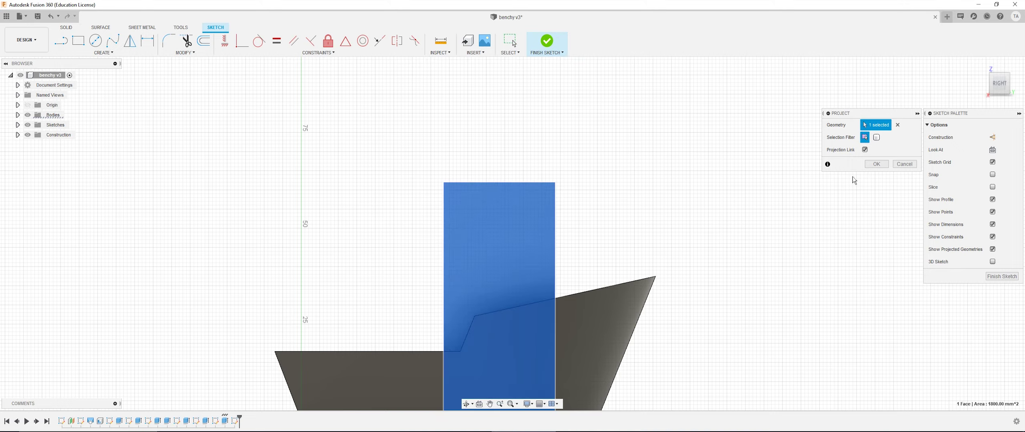
{"action": "left_click", "coordinate": [877, 164]}
{"action": "key", "text": "l"}
{"action": "scroll", "coordinate": [478, 165], "scroll_direction": "up", "scroll_amount": 2}
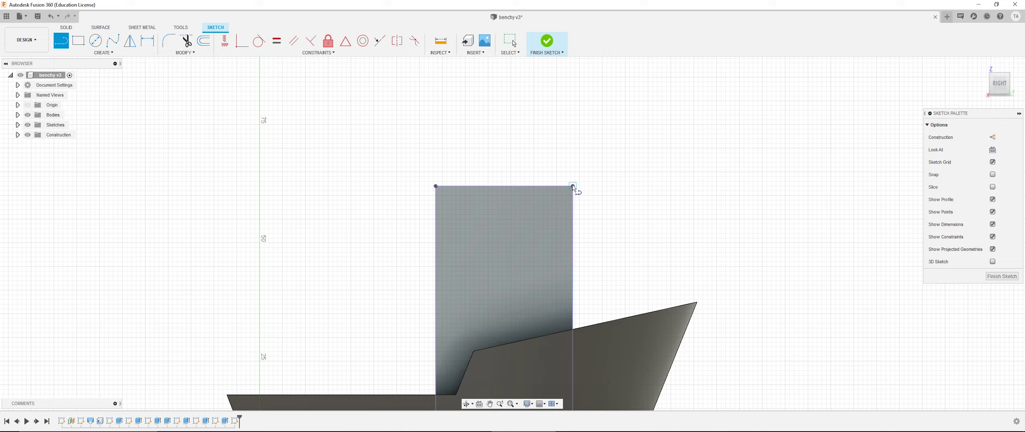
{"action": "left_click", "coordinate": [572, 186]}
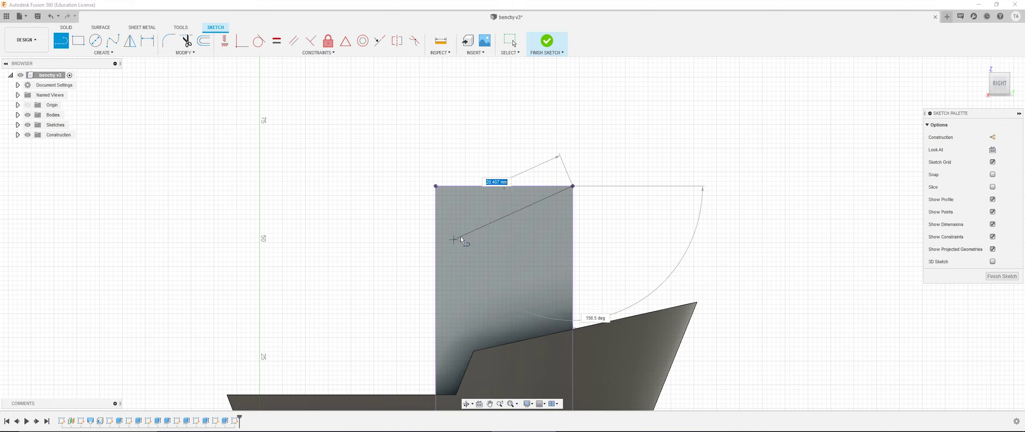
{"action": "left_click", "coordinate": [435, 228]}
{"action": "key", "text": "Escape"}
Dimension the angle between the sloping line and the face's upper edge to 15 degrees and finish the sketch.
{"action": "key", "text": "d"}
{"action": "left_click", "coordinate": [545, 187]}
{"action": "left_click", "coordinate": [543, 196]}
{"action": "scroll", "coordinate": [484, 201], "scroll_direction": "up", "scroll_amount": 3}
{"action": "left_click", "coordinate": [470, 202]}
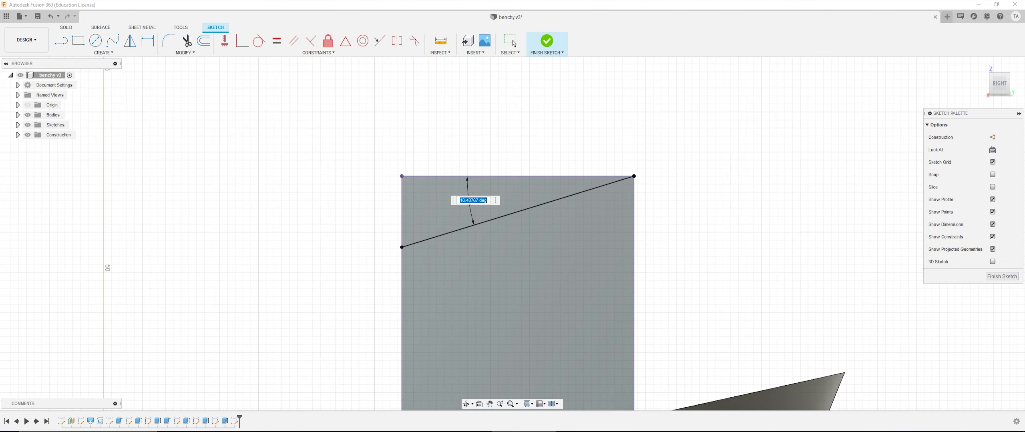
{"action": "key", "text": "Return"}
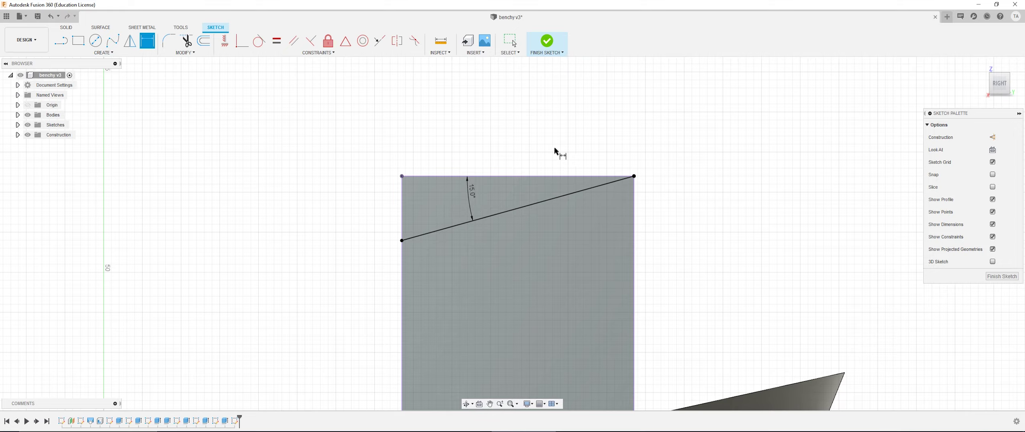
{"action": "left_click", "coordinate": [546, 44]}
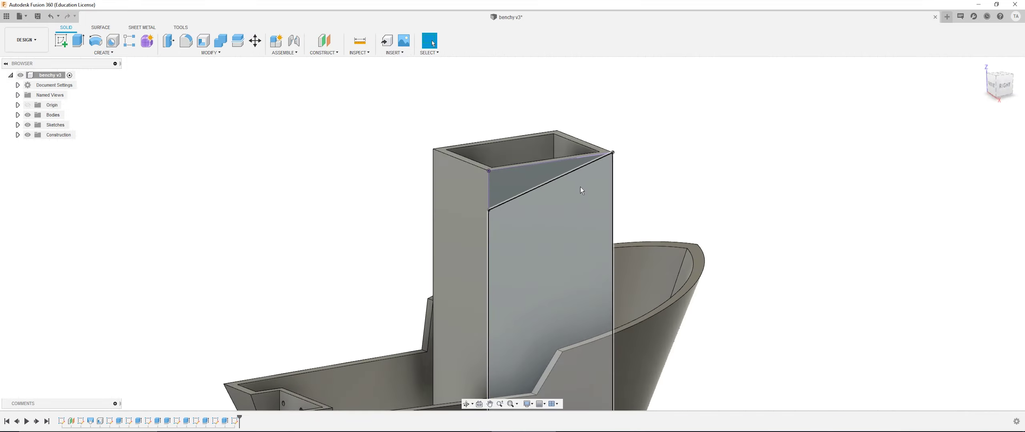
Extrude the triangular profile about 40.5 mm through both cabin walls as a cut to slope the cabin's upper end.
{"action": "key", "text": "e"}
{"action": "left_click", "coordinate": [528, 189]}
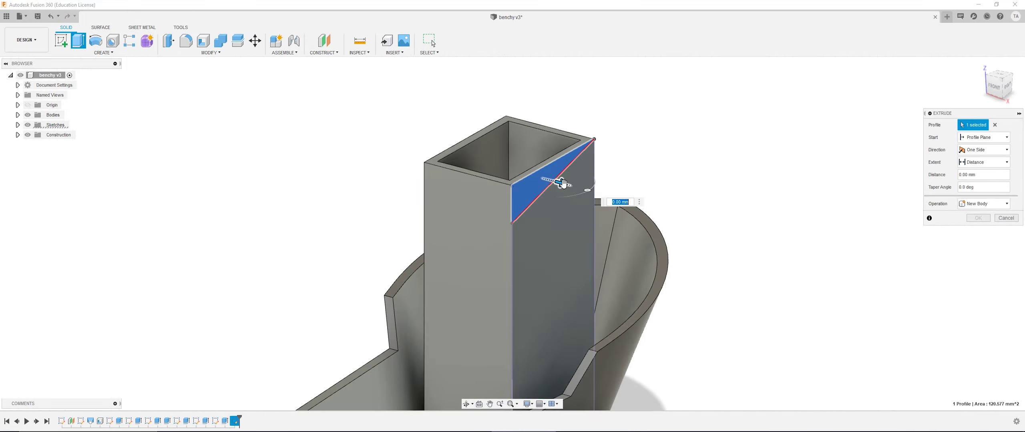
{"action": "left_click_drag", "start_coordinate": [545, 180], "coordinate": [413, 166]}
{"action": "left_click", "coordinate": [983, 232]}
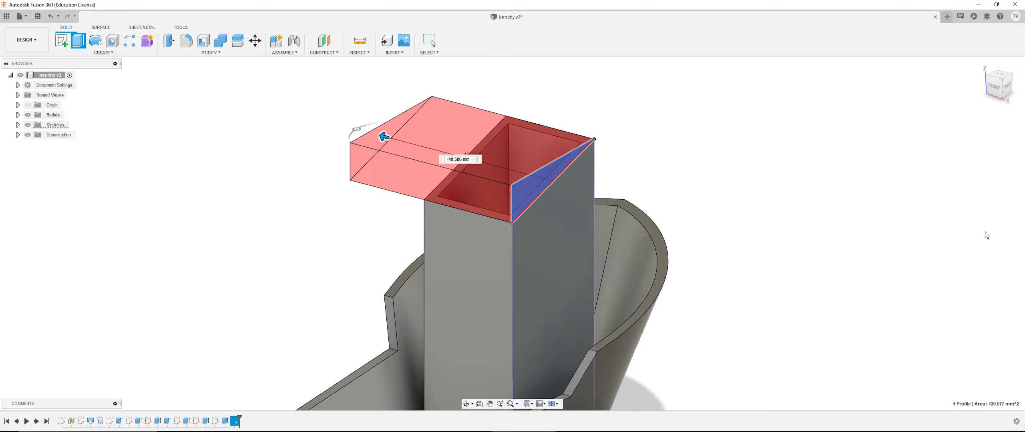
{"action": "middle_click_drag", "start_coordinate": [755, 208], "coordinate": [513, 281], "text": "shift"}
{"action": "middle_click_drag", "start_coordinate": [334, 203], "coordinate": [337, 177]}
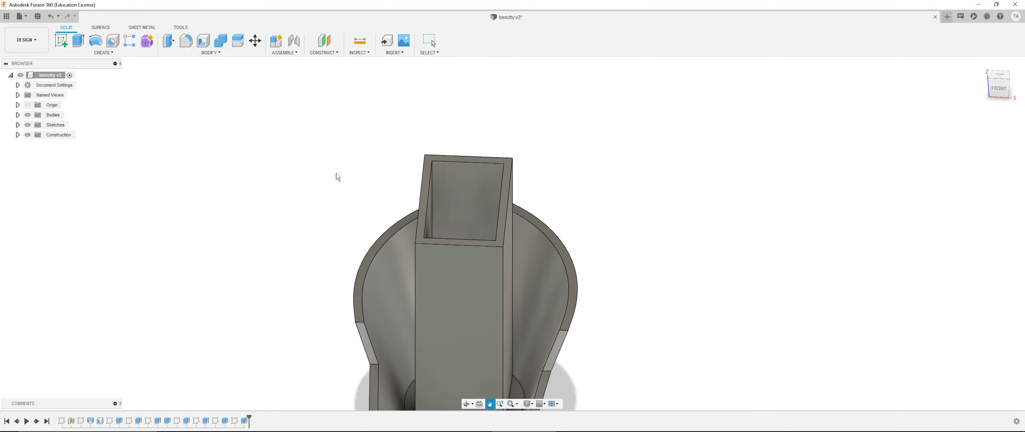
Start a sketch on the cabin's sloped upper rim and project that face into it.
{"action": "left_click", "coordinate": [62, 41]}
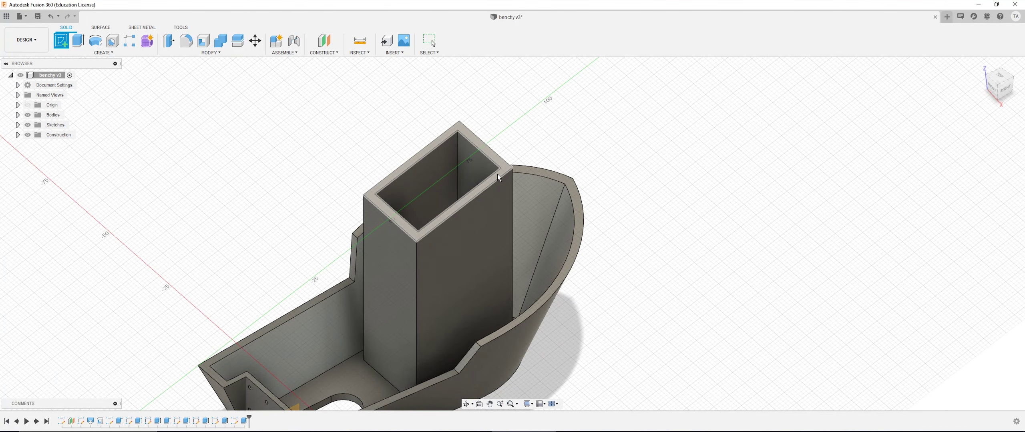
{"action": "left_click", "coordinate": [501, 172]}
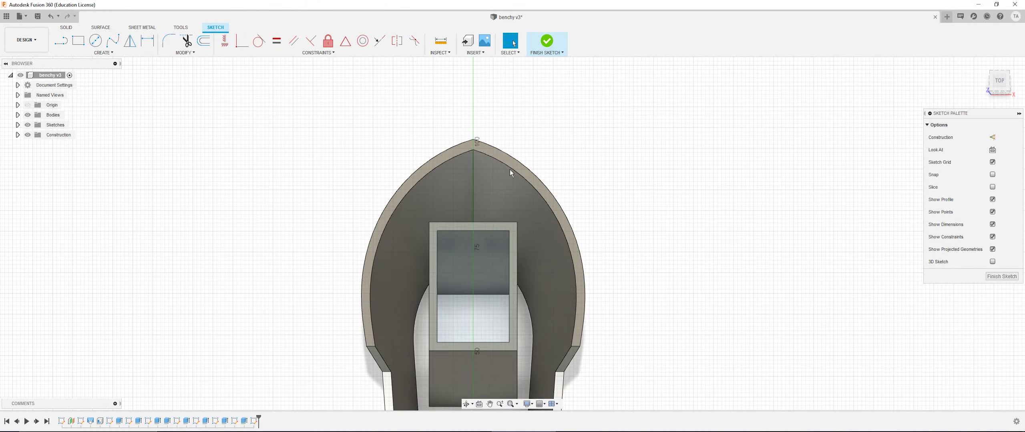
{"action": "key", "text": "p"}
{"action": "left_click", "coordinate": [515, 241]}
{"action": "left_click", "coordinate": [867, 164]}
Offset the projected outer rectangle outward to form the roof overhang outline and finish the sketch.
{"action": "key", "text": "o"}
{"action": "left_click", "coordinate": [479, 223]}
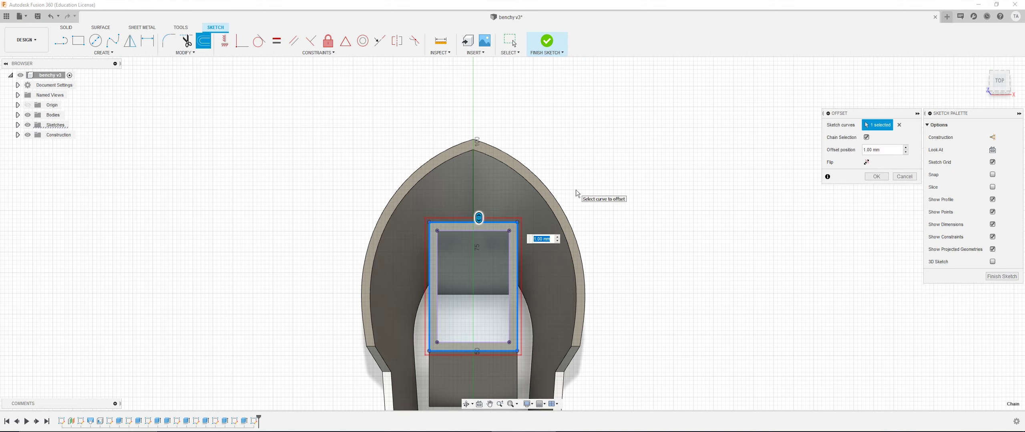
{"action": "key", "text": "Return"}
{"action": "middle_click_drag", "start_coordinate": [544, 80], "coordinate": [514, 168], "text": "shift"}
Extrude the overhang, wall and opening profiles upward into a thin slab that closes the cabin as its roof.
{"action": "key", "text": "e"}
{"action": "left_click", "coordinate": [508, 164]}
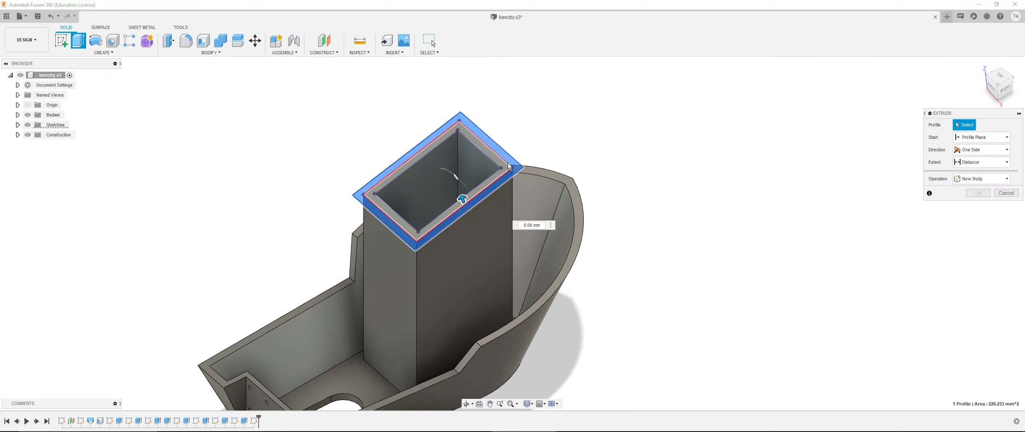
{"action": "left_click", "coordinate": [481, 167]}
{"action": "mouse_move", "coordinate": [432, 172]}
{"action": "left_mouse_down"}
{"action": "mouse_move", "coordinate": [433, 152]}
{"action": "mouse_move", "coordinate": [433, 166]}
{"action": "left_mouse_up"}
{"action": "middle_click_drag", "start_coordinate": [433, 166], "coordinate": [507, 129], "text": "shift"}
{"action": "key", "text": "Return"}
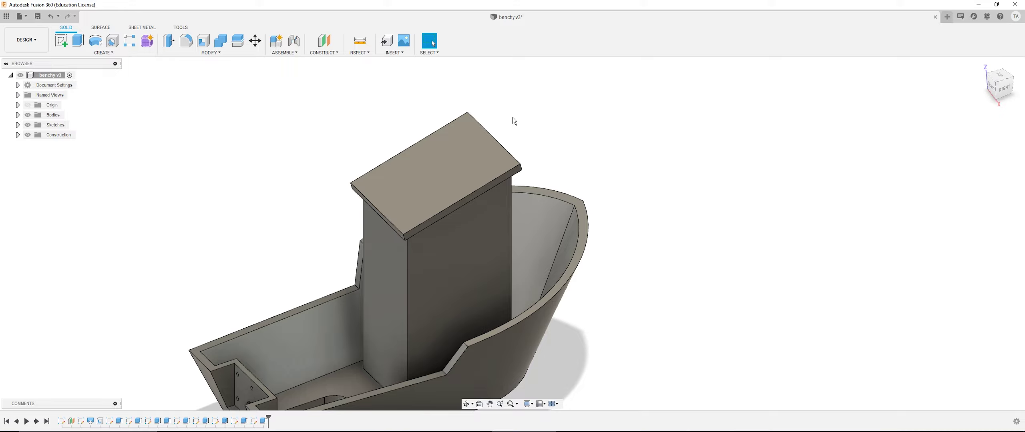
Start a sketch on the cabin's long side face and turn on Slice to cut away the hull in front of it.
{"action": "middle_click_drag", "start_coordinate": [514, 121], "coordinate": [433, 139], "text": "shift"}
{"action": "left_click", "coordinate": [61, 41]}
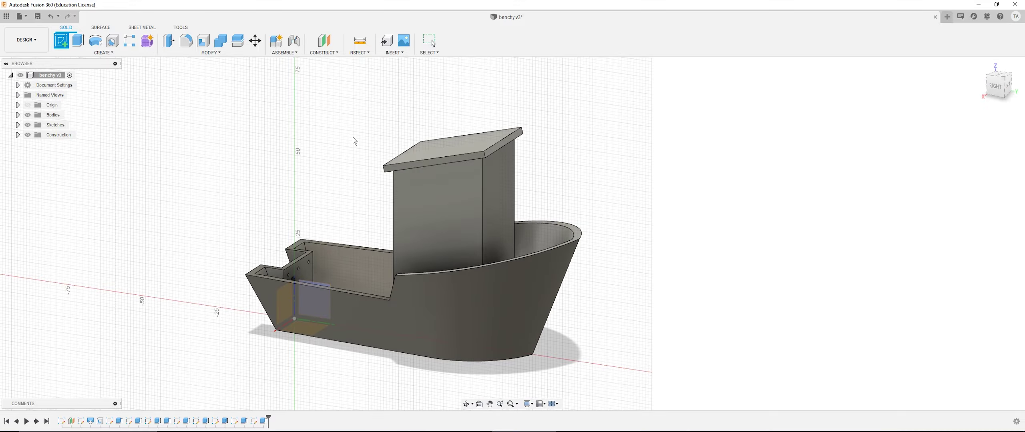
{"action": "left_click", "coordinate": [446, 198]}
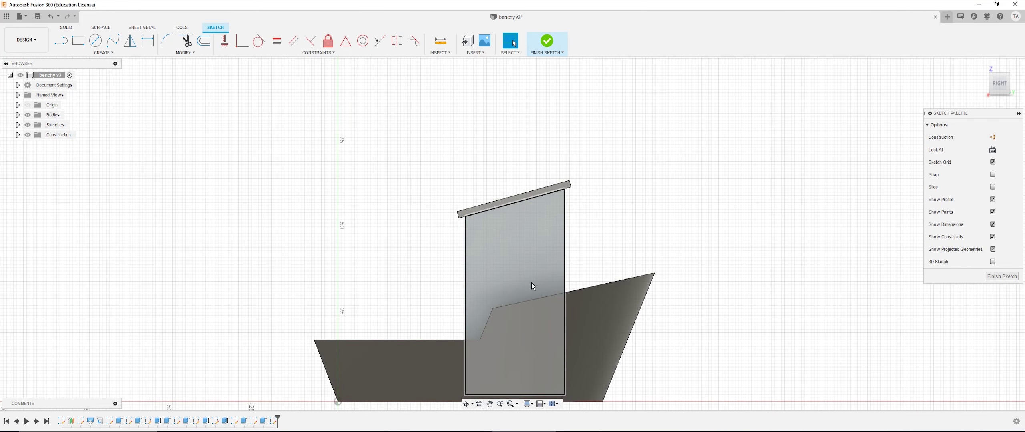
{"action": "scroll", "coordinate": [546, 274], "scroll_direction": "down", "scroll_amount": 2}
{"action": "middle_click_drag", "start_coordinate": [546, 274], "coordinate": [688, 243], "text": "shift"}
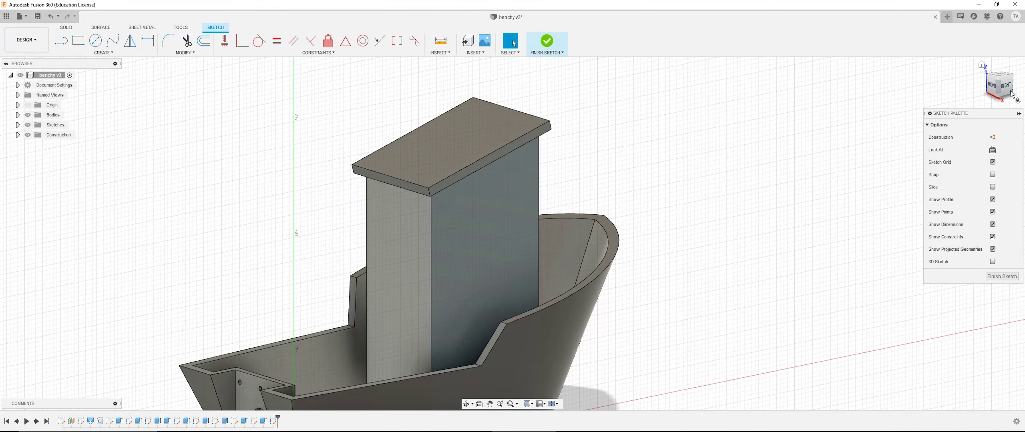
{"action": "middle_click_drag", "start_coordinate": [536, 360], "coordinate": [571, 338], "text": "shift"}
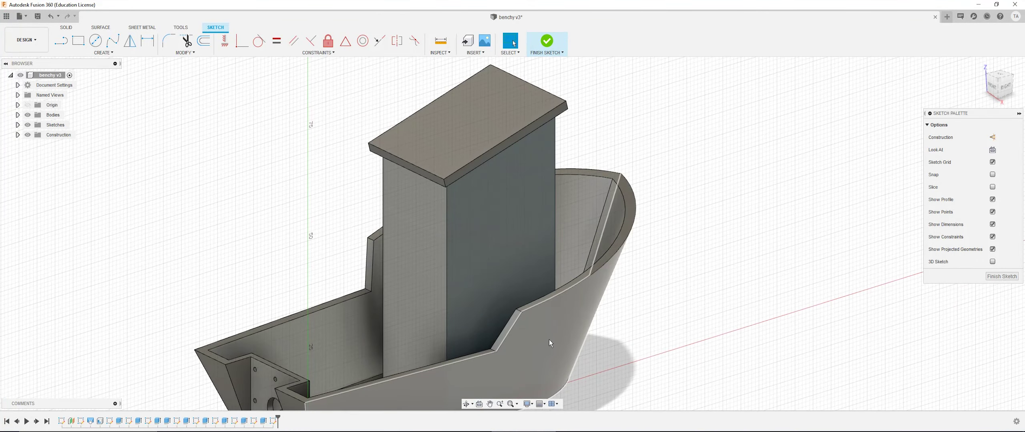
{"action": "left_click", "coordinate": [992, 186]}
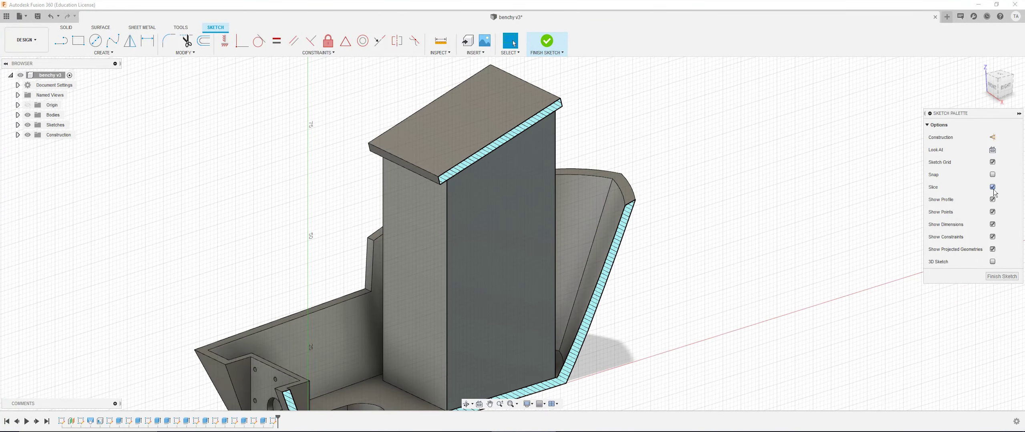
{"action": "left_click", "coordinate": [1006, 86]}
{"action": "middle_click_drag", "start_coordinate": [563, 189], "coordinate": [429, 117]}
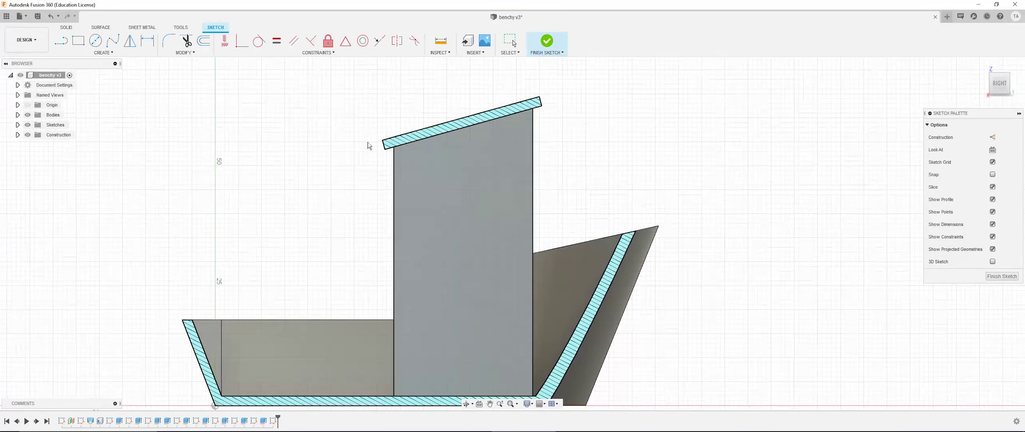
{"action": "middle_click_drag", "start_coordinate": [497, 292], "coordinate": [491, 261]}
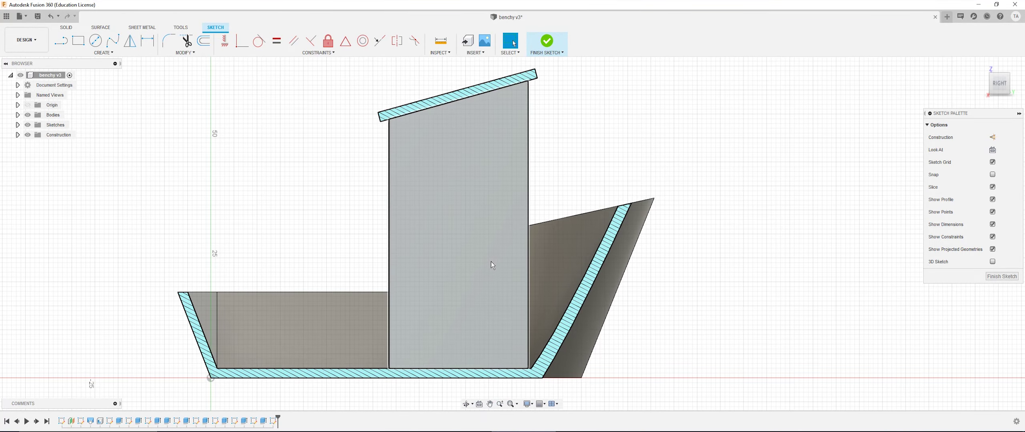
Project the cabin's side face and its bordering edges down to the hull floor into the sketch.
{"action": "key", "text": "p"}
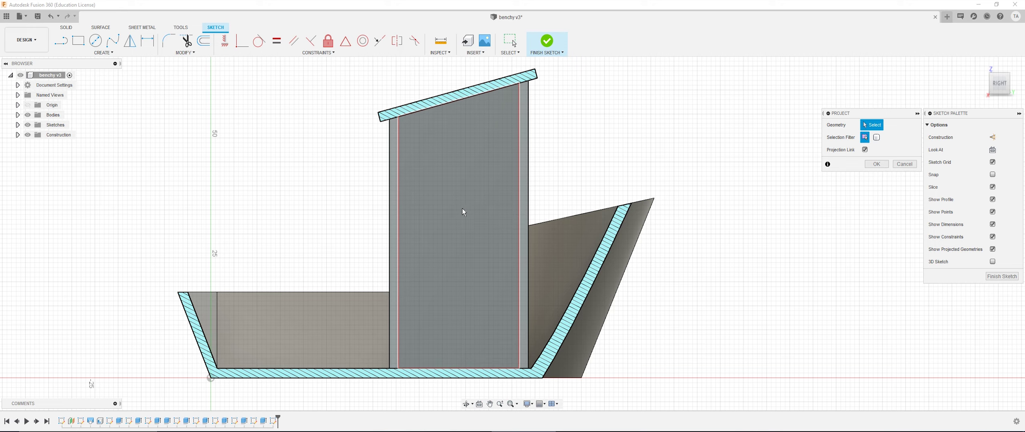
{"action": "left_click", "coordinate": [527, 166]}
{"action": "left_click", "coordinate": [391, 219]}
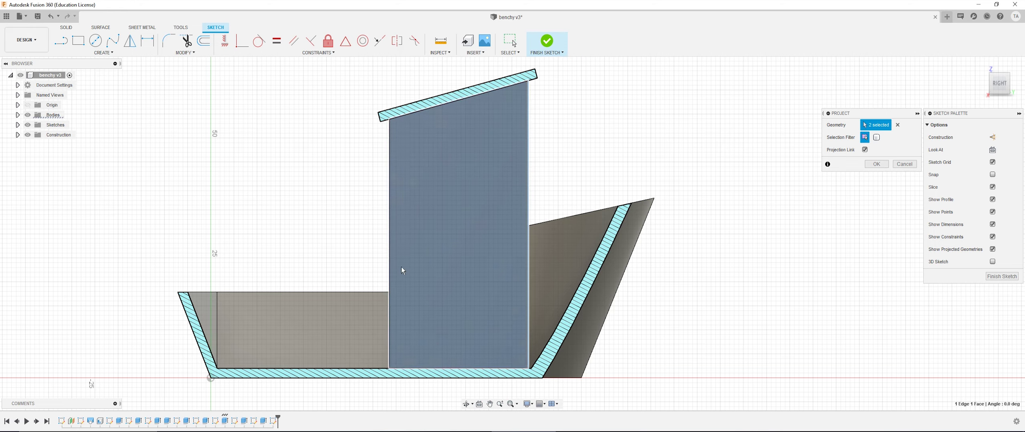
{"action": "scroll", "coordinate": [402, 364], "scroll_direction": "up", "scroll_amount": 5}
{"action": "left_click", "coordinate": [379, 368]}
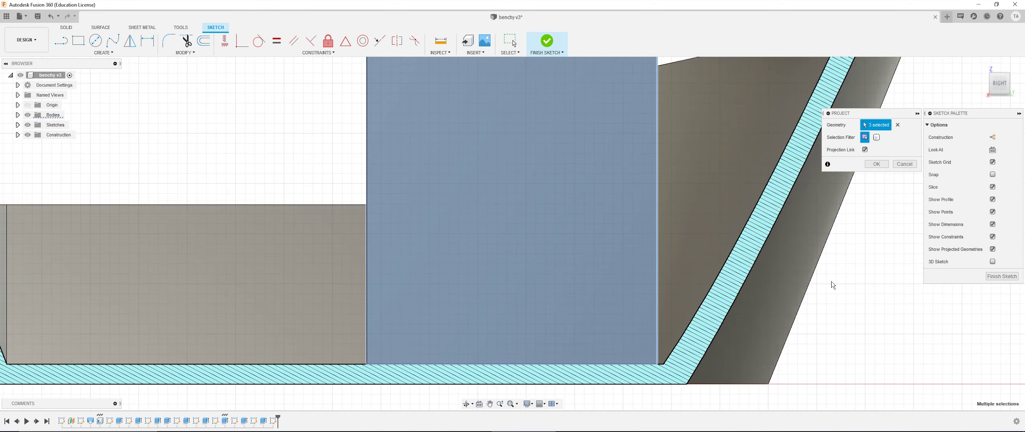
{"action": "scroll", "coordinate": [766, 285], "scroll_direction": "down", "scroll_amount": 5}
{"action": "middle_click_drag", "start_coordinate": [546, 357], "coordinate": [587, 351]}
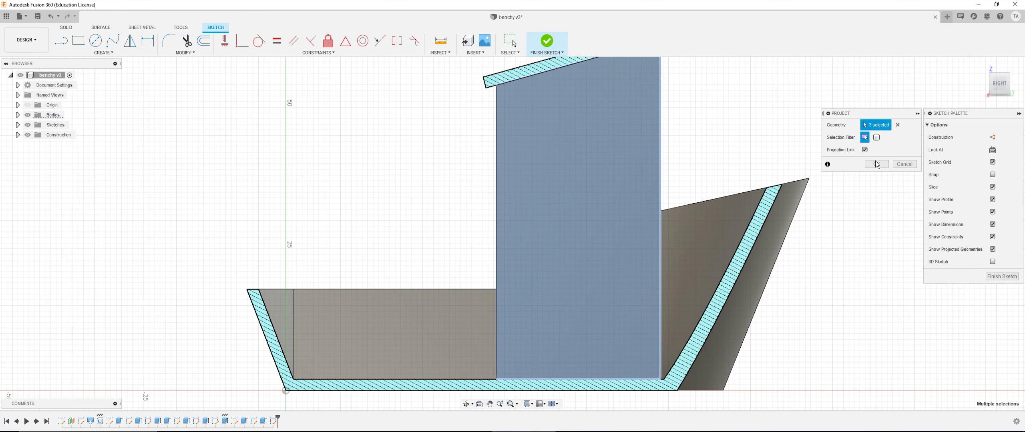
{"action": "left_click", "coordinate": [877, 164]}
{"action": "scroll", "coordinate": [743, 137], "scroll_direction": "down", "scroll_amount": 2}
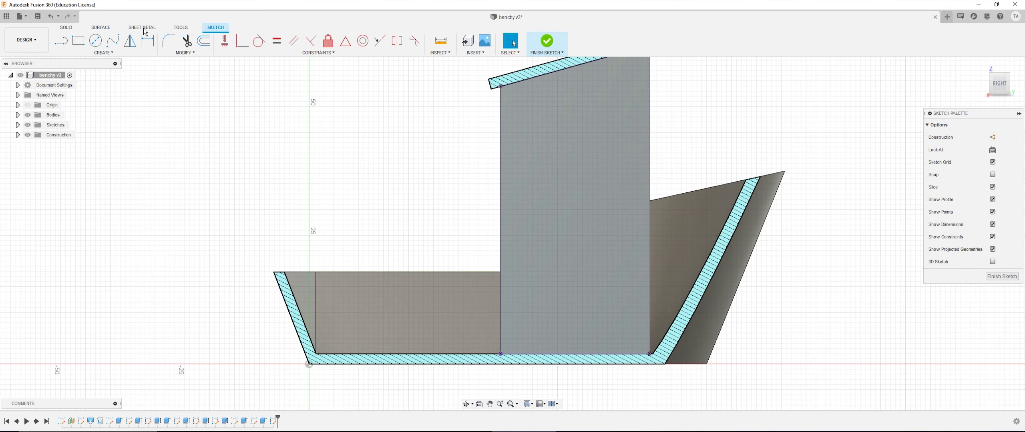
Draw a rectangle about 16 mm wide in the middle of the cabin's side face for the doorway.
{"action": "left_click", "coordinate": [78, 41]}
{"action": "left_click", "coordinate": [543, 139]}
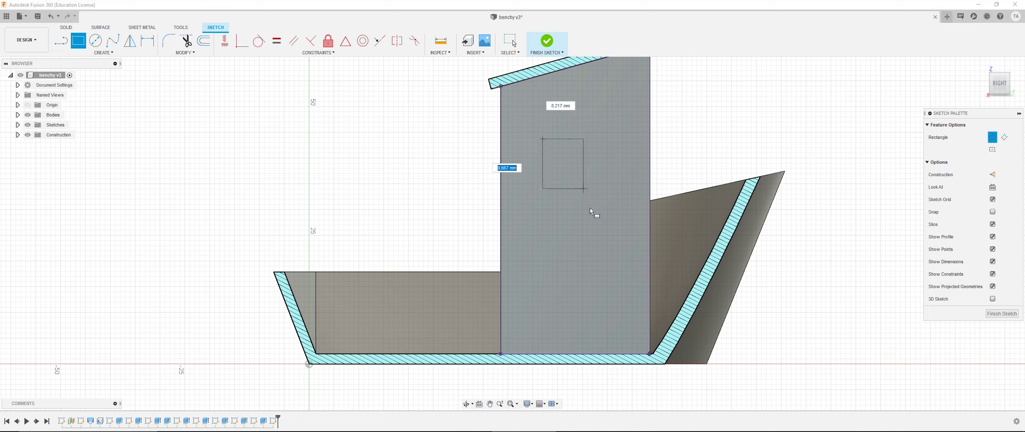
{"action": "left_click", "coordinate": [620, 277]}
{"action": "key", "text": "Escape"}
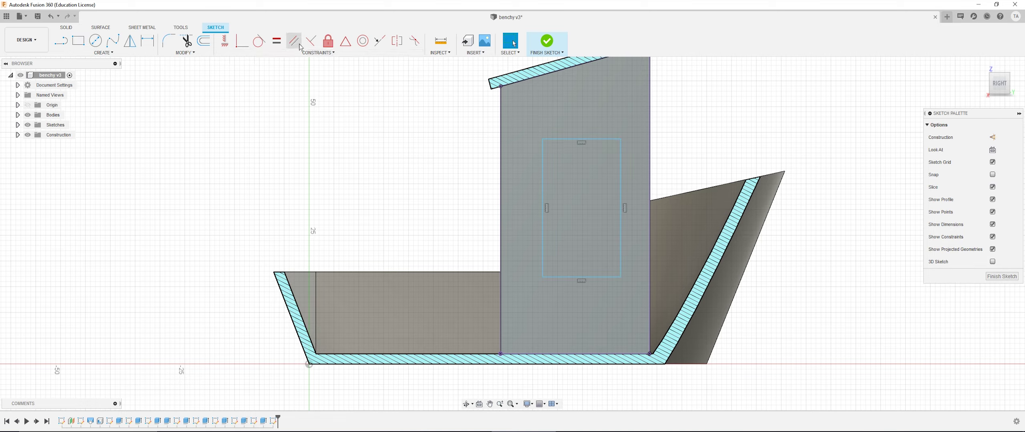
Center the rectangle's lower edge on the cabin's base edge with a midpoint constraint and lower its upper edge slightly.
{"action": "left_click", "coordinate": [279, 49]}
{"action": "left_click", "coordinate": [348, 44]}
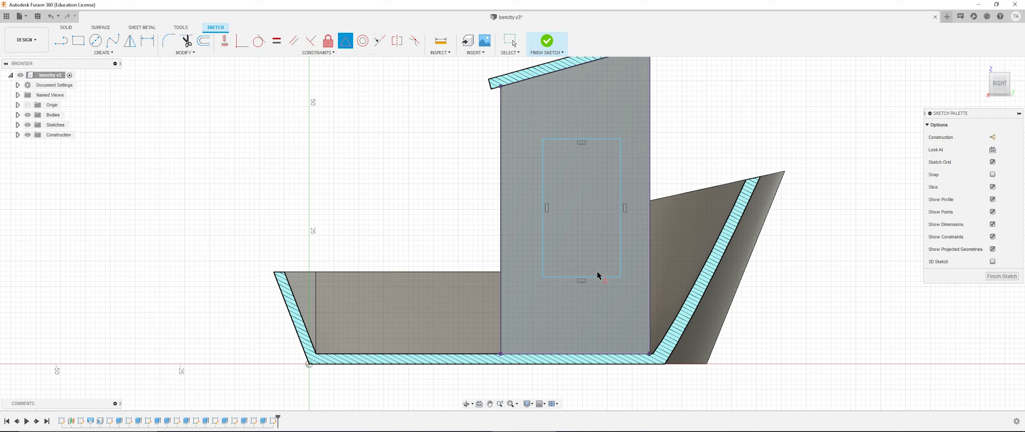
{"action": "left_click", "coordinate": [584, 280]}
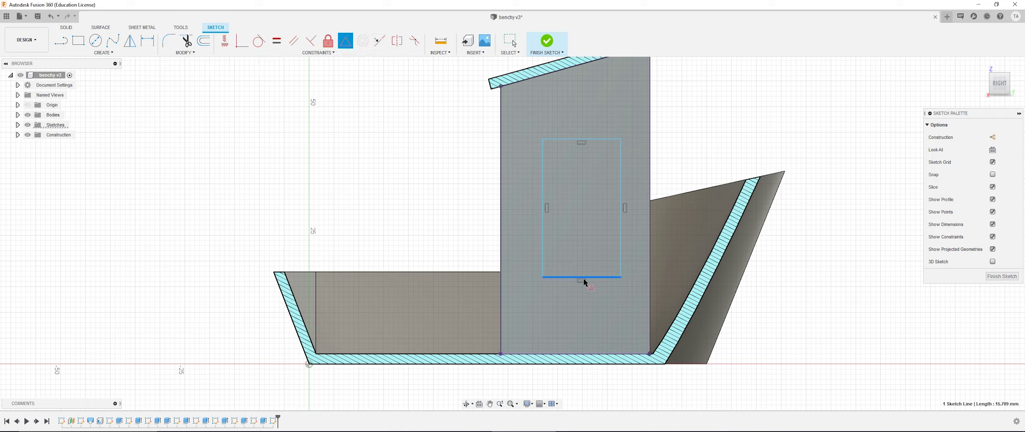
{"action": "left_click", "coordinate": [575, 355]}
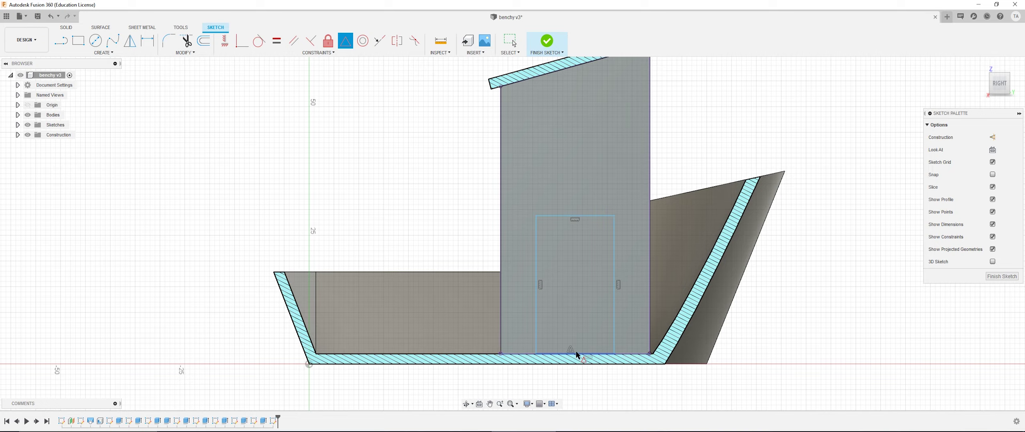
{"action": "left_click_drag", "start_coordinate": [585, 223], "coordinate": [584, 227]}
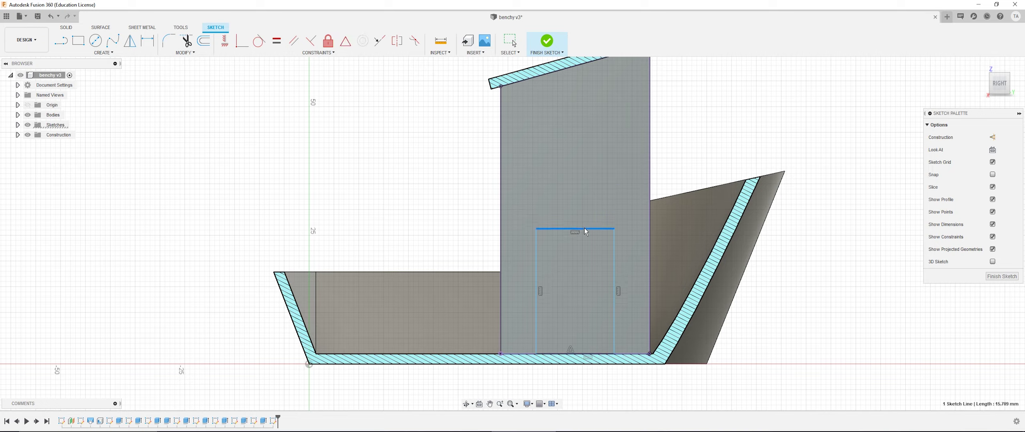
Dimension the doorway rectangle's height to 40 mm using its stern-side edge.
{"action": "key", "text": "d"}
{"action": "left_click", "coordinate": [537, 272]}
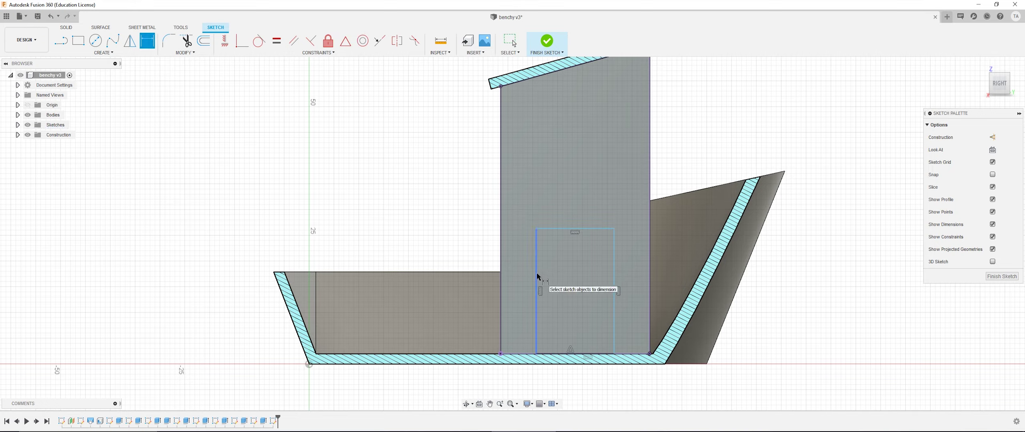
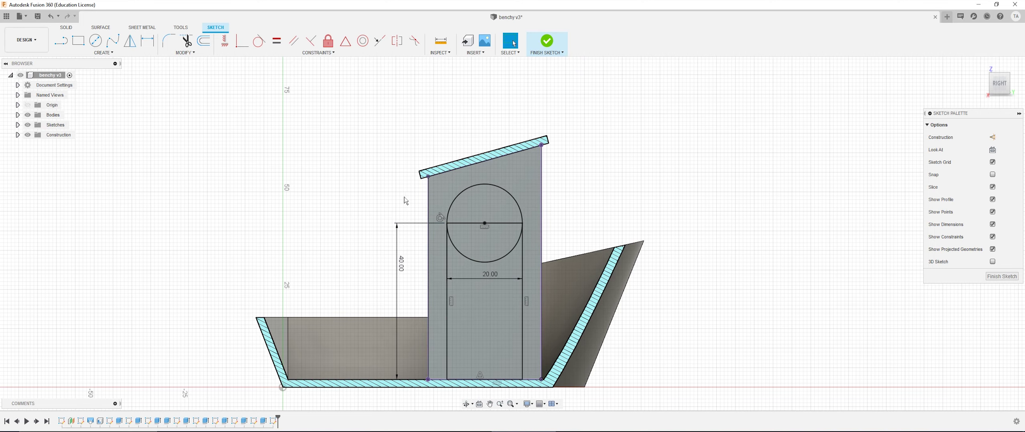
{"action": "scroll", "coordinate": [384, 180], "scroll_direction": "up", "scroll_amount": 2}
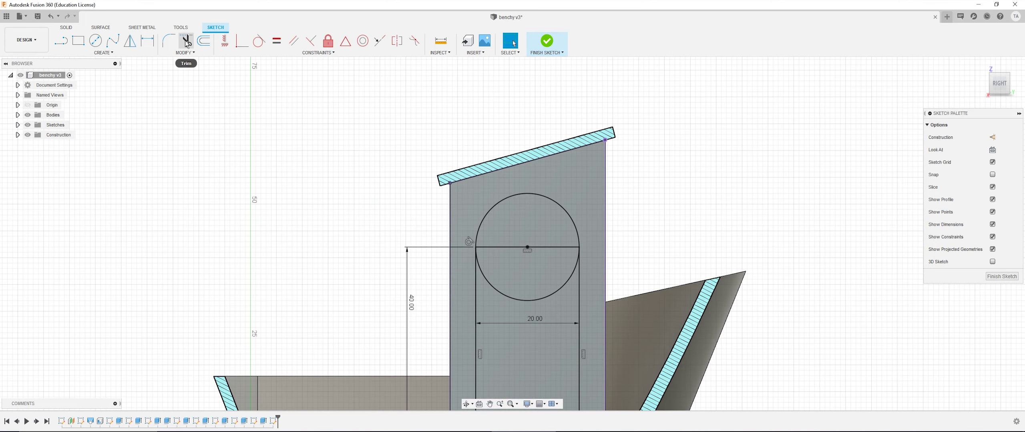
Trim away the lower half of the circle, leaving a semicircular arch above the doorway rectangle.
{"action": "left_click", "coordinate": [543, 297]}
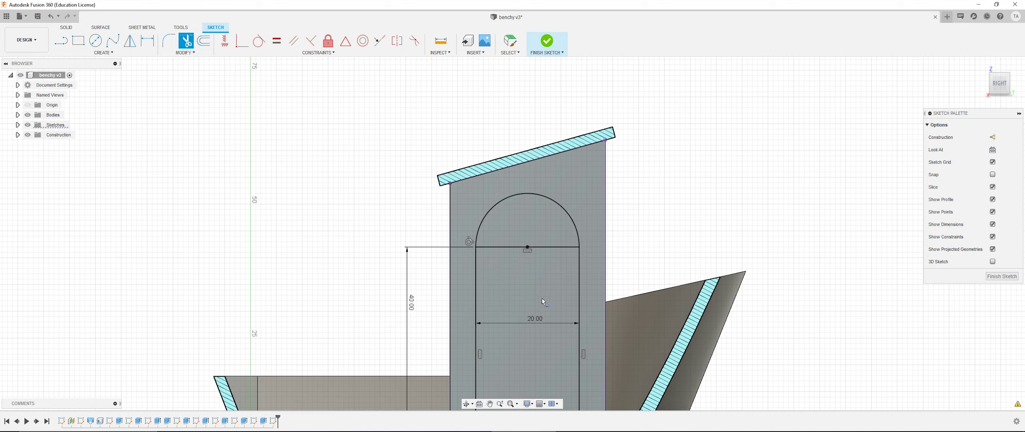
{"action": "left_click", "coordinate": [540, 247]}
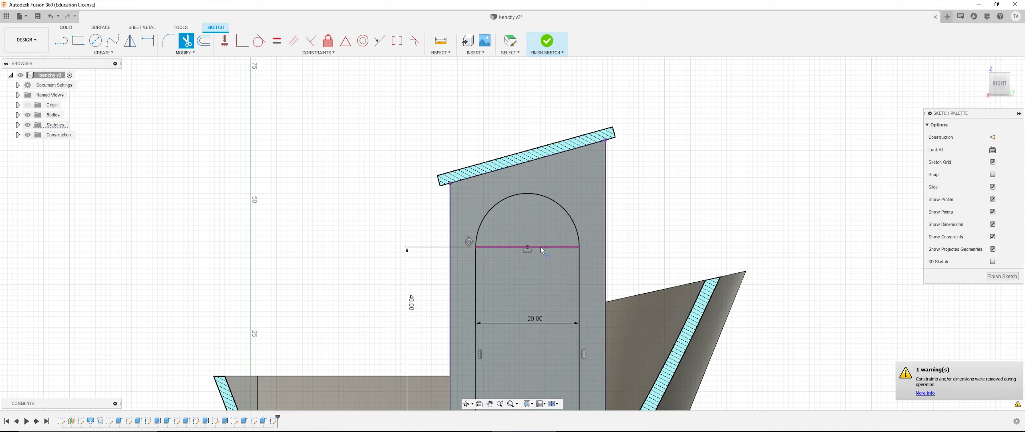
{"action": "scroll", "coordinate": [543, 255], "scroll_direction": "down", "scroll_amount": 4}
{"action": "scroll", "coordinate": [543, 273], "scroll_direction": "up", "scroll_amount": 3}
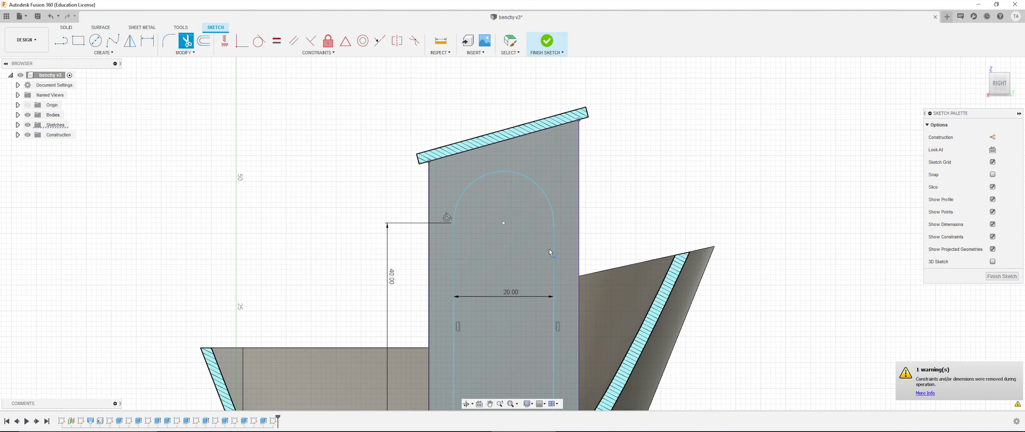
{"action": "key", "text": "Escape"}
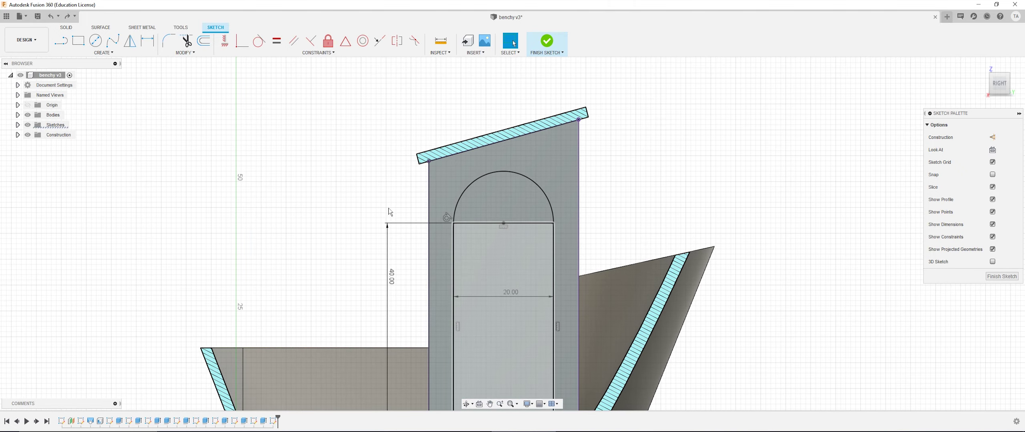
{"action": "key", "text": "ctrl+z"}
Convert the doorway rectangle's upper edge into a construction line and finish the sketch.
{"action": "left_click", "coordinate": [522, 226]}
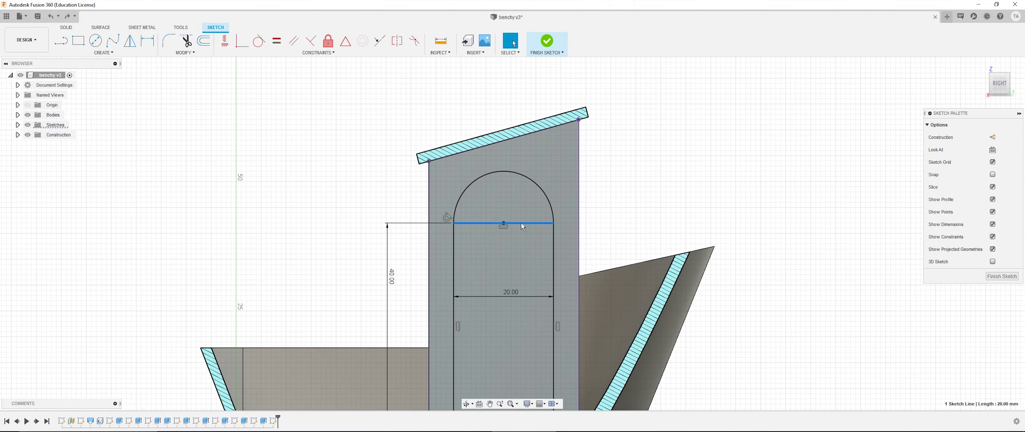
{"action": "left_click", "coordinate": [993, 138]}
{"action": "scroll", "coordinate": [714, 223], "scroll_direction": "down", "scroll_amount": 2}
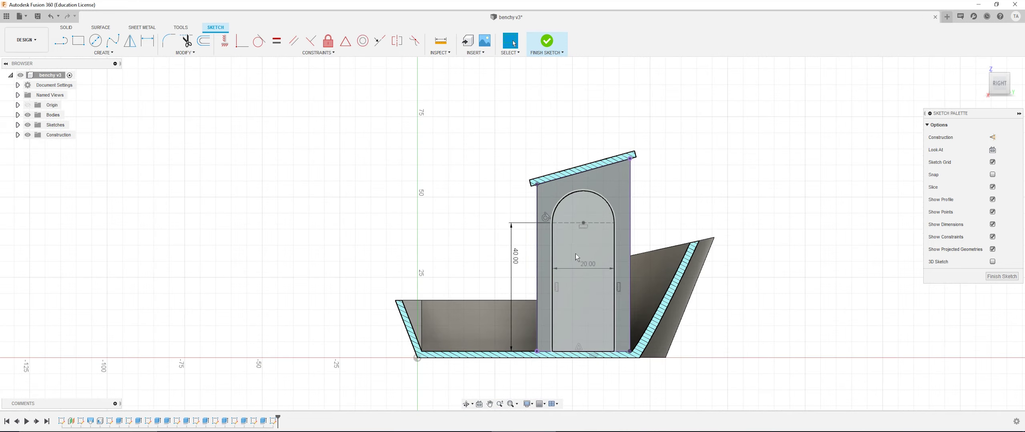
{"action": "middle_click_drag", "start_coordinate": [587, 244], "coordinate": [576, 236], "text": "shift"}
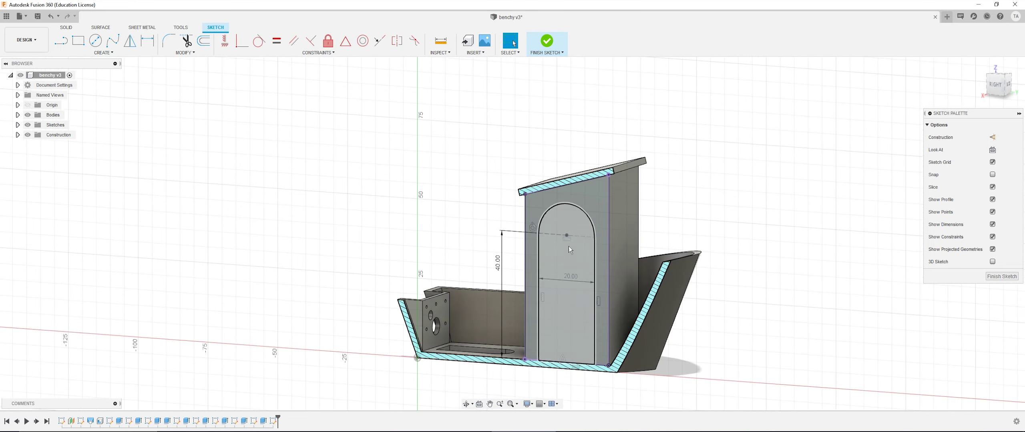
{"action": "left_click", "coordinate": [547, 41]}
{"action": "left_click", "coordinate": [586, 233]}
{"action": "key", "text": "e"}
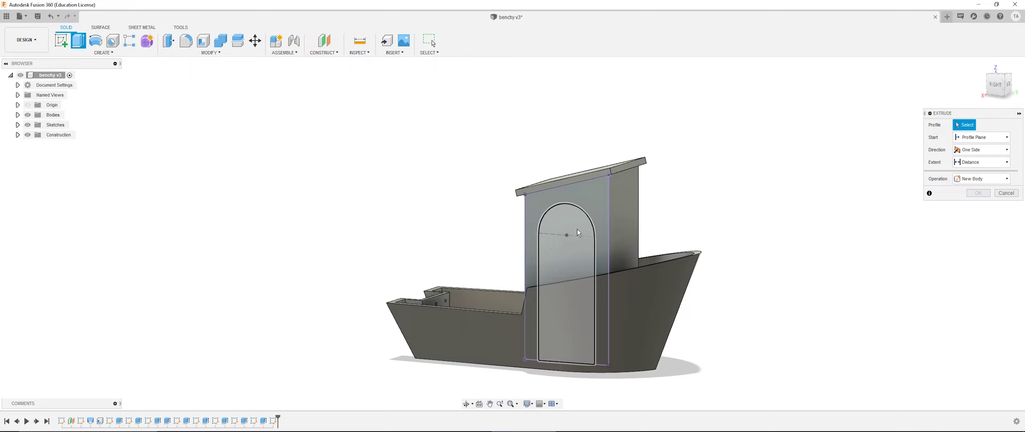
{"action": "middle_click_drag", "start_coordinate": [571, 249], "coordinate": [566, 286], "text": "shift"}
{"action": "left_click_drag", "start_coordinate": [565, 285], "coordinate": [570, 280]}
{"action": "scroll", "coordinate": [570, 280], "scroll_direction": "up", "scroll_amount": 3}
{"action": "scroll", "coordinate": [570, 280], "scroll_direction": "up", "scroll_amount": 2}
{"action": "middle_click_drag", "start_coordinate": [596, 317], "coordinate": [612, 337], "text": "shift"}
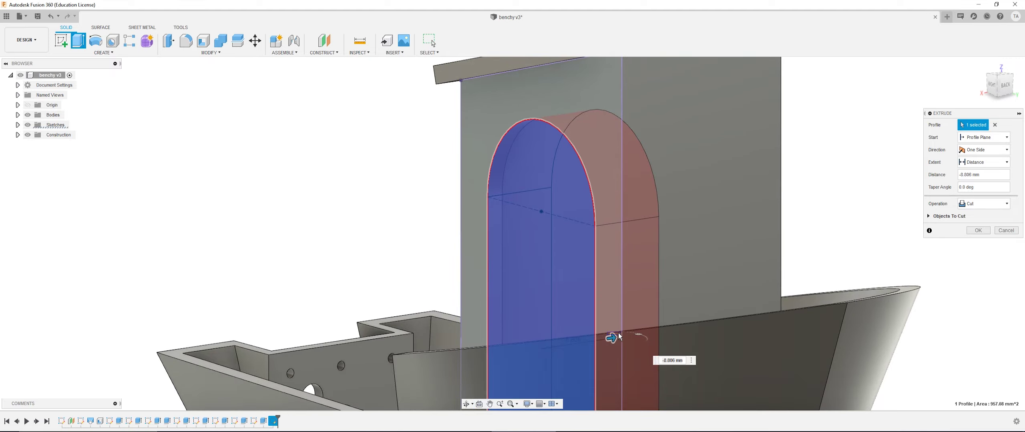
{"action": "mouse_move", "coordinate": [612, 337]}
{"action": "left_mouse_down"}
{"action": "mouse_move", "coordinate": [647, 326]}
{"action": "mouse_move", "coordinate": [599, 341]}
{"action": "mouse_move", "coordinate": [556, 334]}
{"action": "mouse_move", "coordinate": [621, 328]}
{"action": "left_mouse_up"}
{"action": "key", "text": "Escape"}
Create a section analysis from the cabin's bow-facing side, offset inward so the cut runs through the doorway.
{"action": "scroll", "coordinate": [566, 282], "scroll_direction": "down", "scroll_amount": 5}
{"action": "middle_click_drag", "start_coordinate": [565, 282], "coordinate": [538, 288], "text": "shift"}
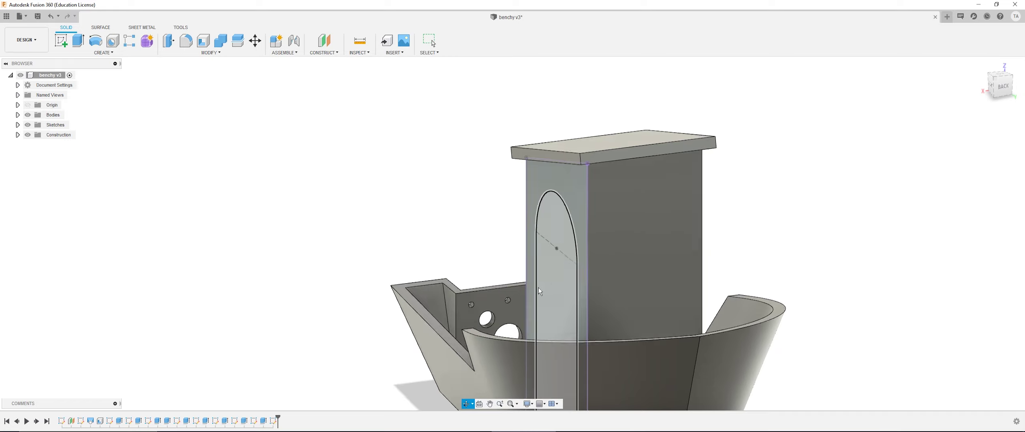
{"action": "left_click", "coordinate": [181, 30]}
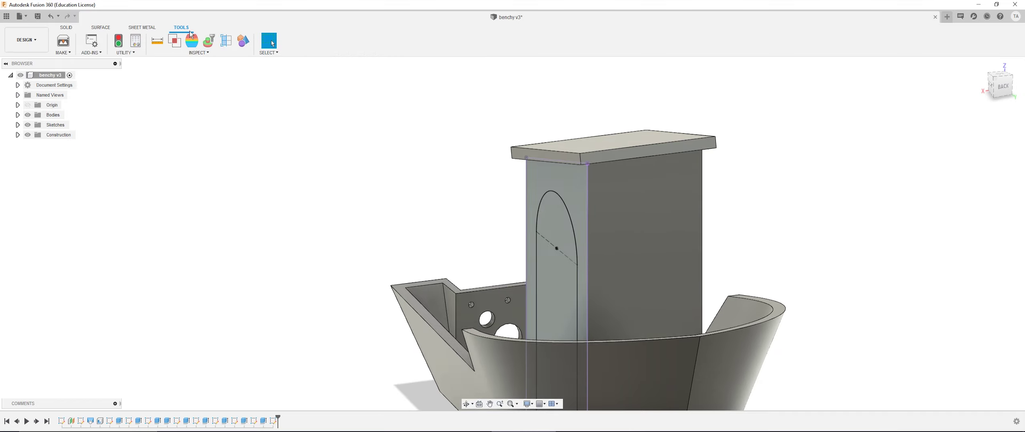
{"action": "left_click", "coordinate": [226, 44]}
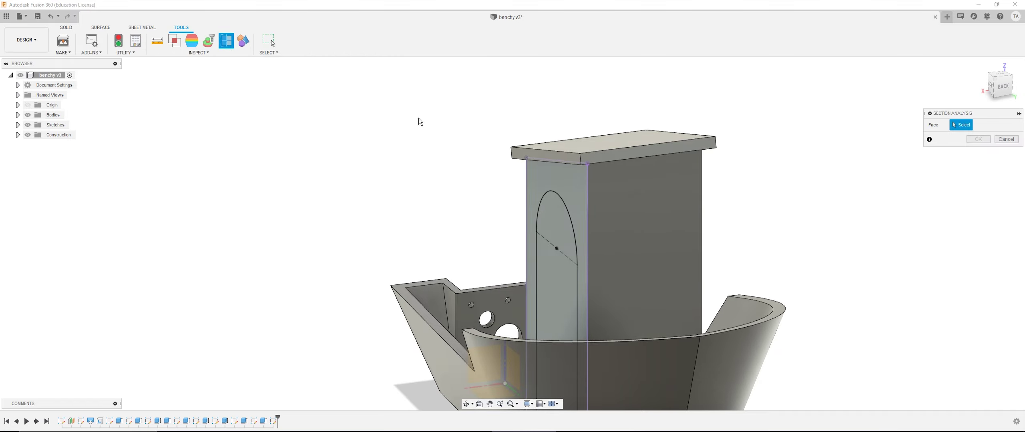
{"action": "middle_click_drag", "start_coordinate": [825, 205], "coordinate": [522, 217], "text": "shift"}
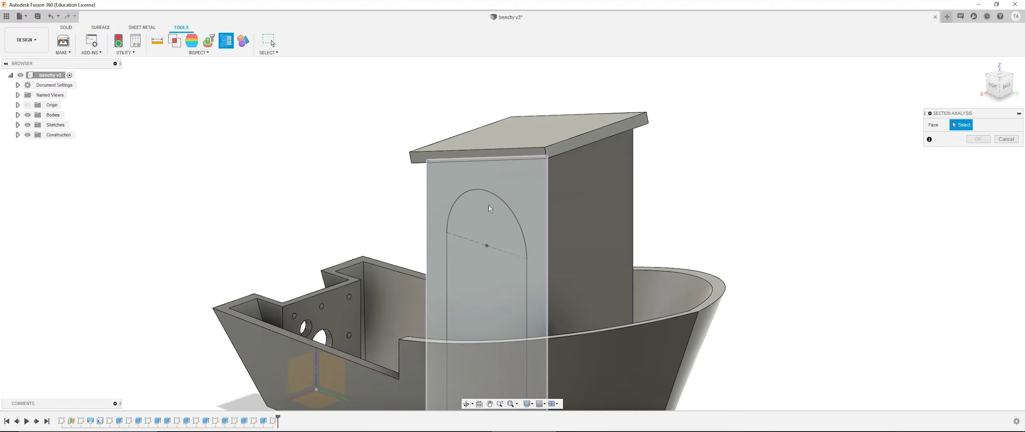
{"action": "left_click", "coordinate": [578, 230]}
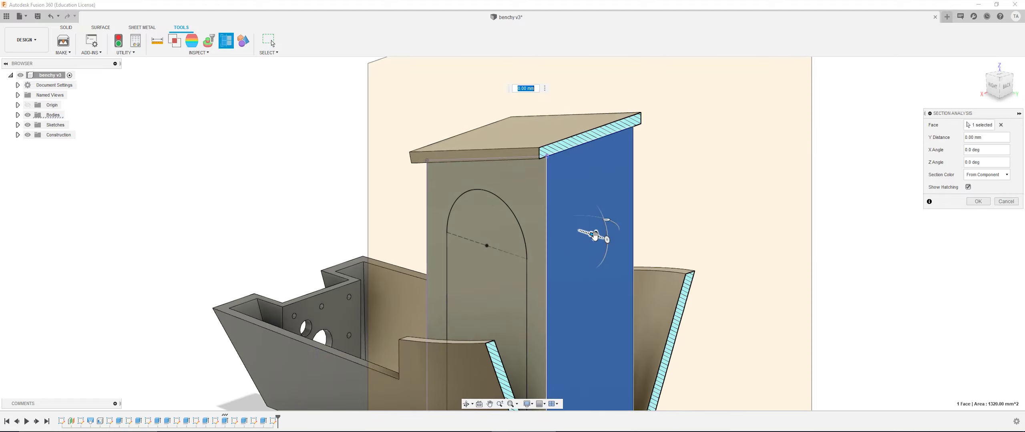
{"action": "mouse_move", "coordinate": [597, 235]}
{"action": "left_mouse_down"}
{"action": "mouse_move", "coordinate": [549, 234]}
{"action": "mouse_move", "coordinate": [522, 216]}
{"action": "left_mouse_up"}
{"action": "left_click", "coordinate": [976, 203]}
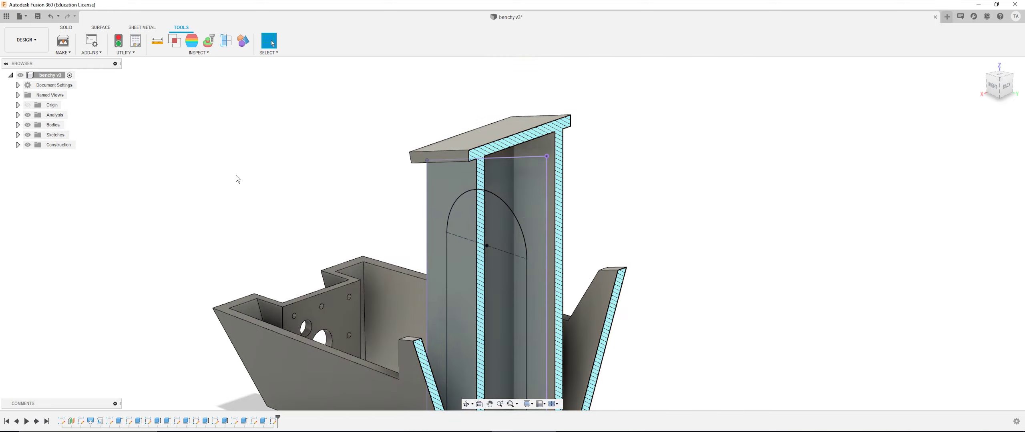
Extrude the arched doorway profile as a cut about 7.4 mm inward through the cabin's side wall.
{"action": "key", "text": "e"}
{"action": "left_click", "coordinate": [468, 217]}
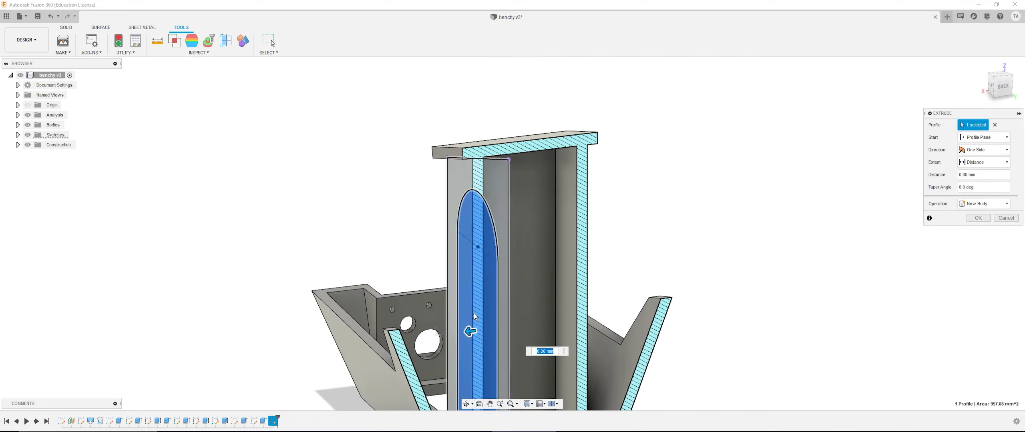
{"action": "left_click_drag", "start_coordinate": [473, 326], "coordinate": [490, 298]}
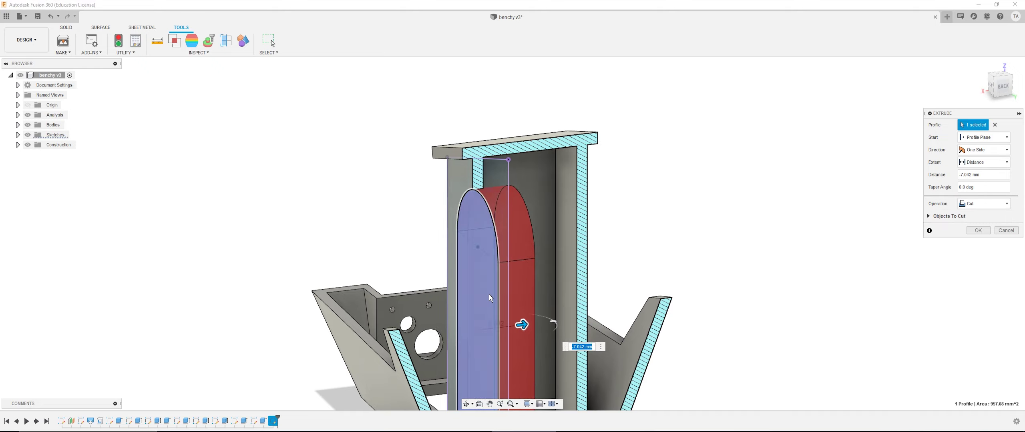
{"action": "middle_click_drag", "start_coordinate": [490, 298], "coordinate": [501, 265], "text": "shift"}
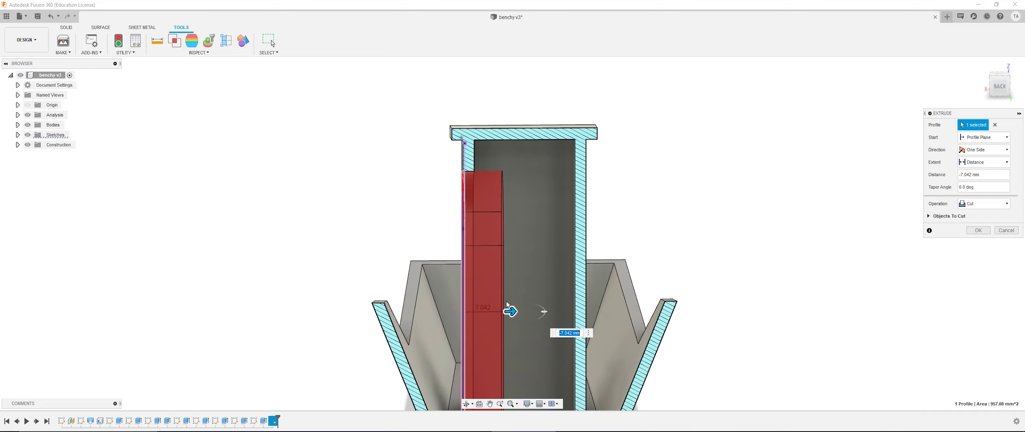
{"action": "mouse_move", "coordinate": [514, 309]}
{"action": "left_mouse_down"}
{"action": "mouse_move", "coordinate": [623, 309]}
{"action": "mouse_move", "coordinate": [513, 311]}
{"action": "left_mouse_up"}
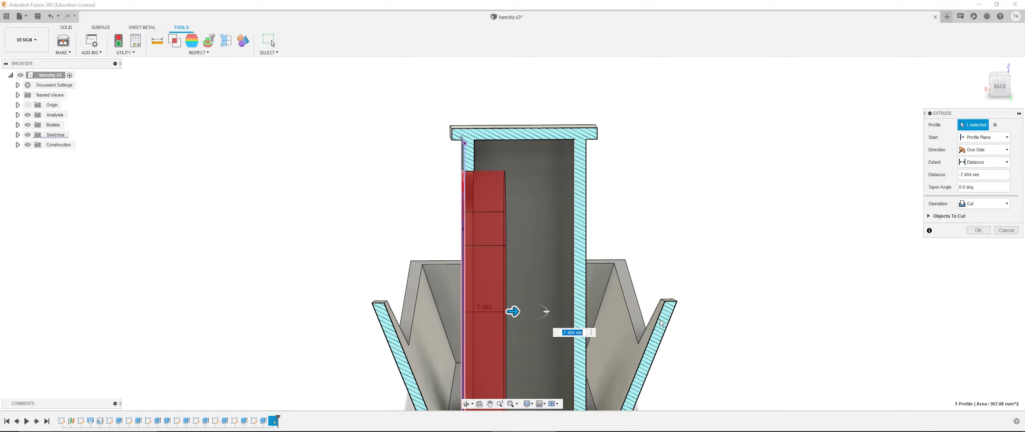
{"action": "left_click", "coordinate": [978, 231]}
Hide the section analysis so the whole boat is displayed.
{"action": "middle_click_drag", "start_coordinate": [783, 250], "coordinate": [681, 261], "text": "shift"}
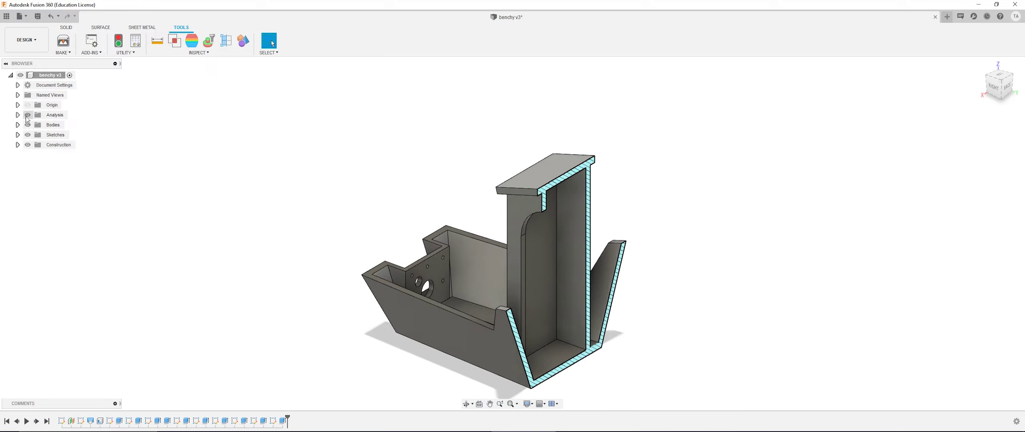
{"action": "left_click", "coordinate": [27, 117]}
{"action": "left_click", "coordinate": [27, 116]}
{"action": "left_click", "coordinate": [17, 115]}
{"action": "left_click", "coordinate": [63, 126]}
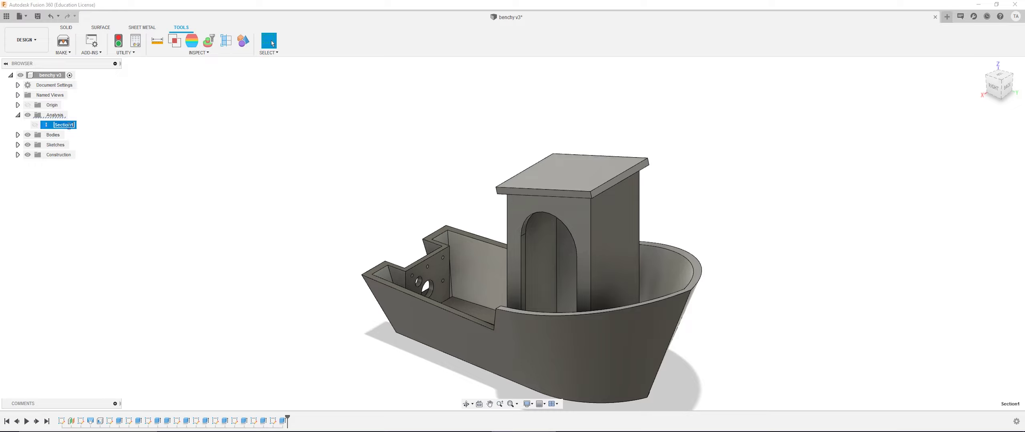
{"action": "left_click", "coordinate": [337, 181]}
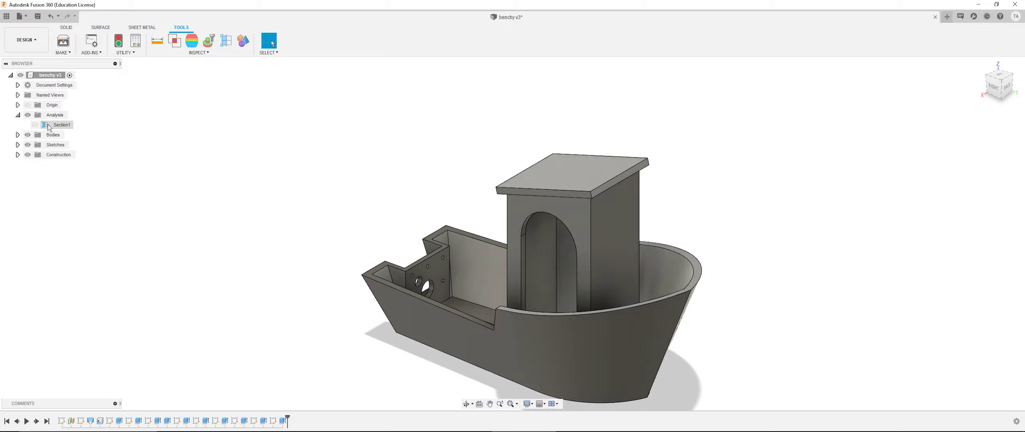
{"action": "left_click", "coordinate": [17, 115]}
Start a new sketch on the cabin's bow-facing side.
{"action": "middle_click_drag", "start_coordinate": [267, 162], "coordinate": [520, 217], "text": "shift"}
{"action": "key", "text": "F6"}
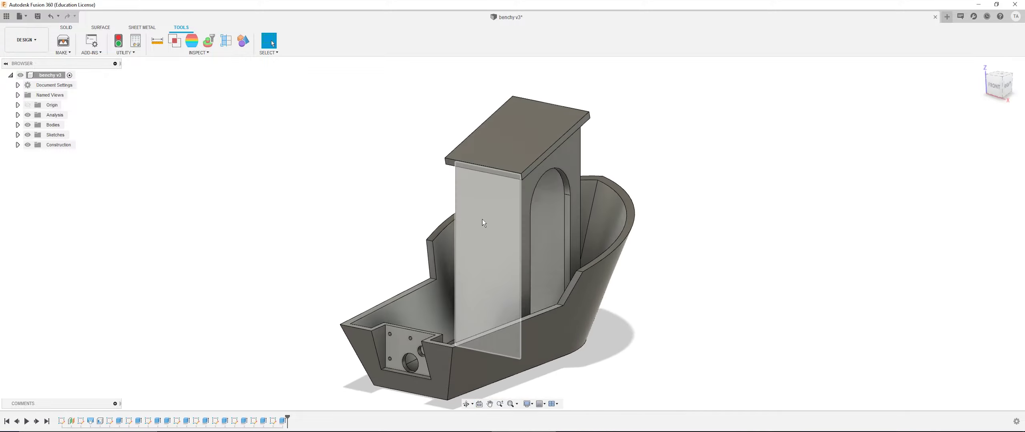
{"action": "key", "text": "F5"}
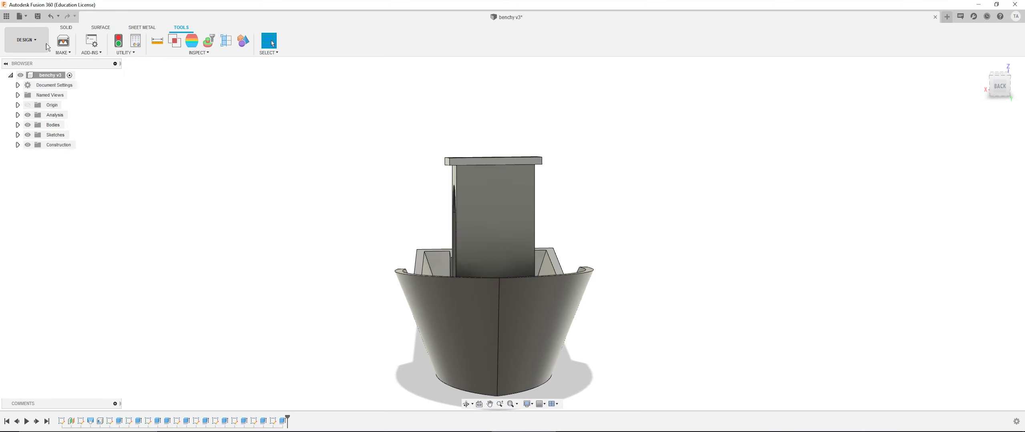
{"action": "left_click", "coordinate": [65, 28]}
{"action": "left_click", "coordinate": [61, 40]}
{"action": "left_click", "coordinate": [523, 211]}
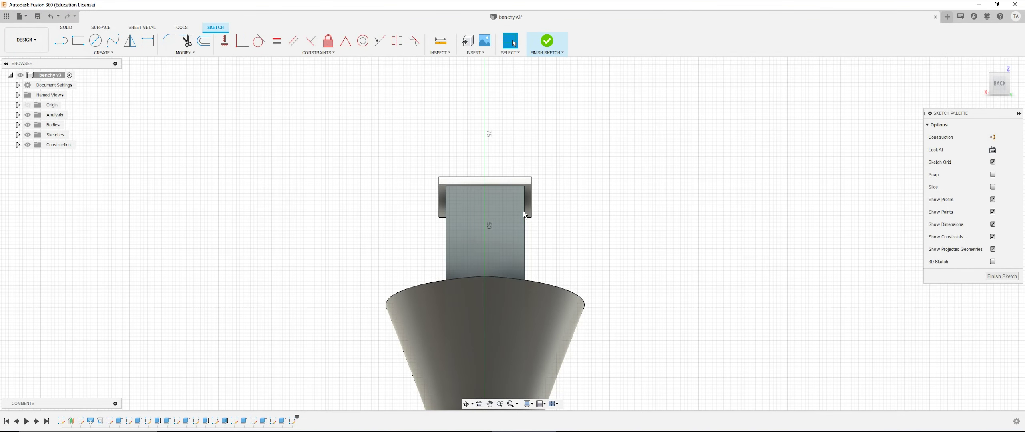
Project the cabin's bow-facing side face into the sketch.
{"action": "key", "text": "p"}
{"action": "scroll", "coordinate": [503, 206], "scroll_direction": "up", "scroll_amount": 2}
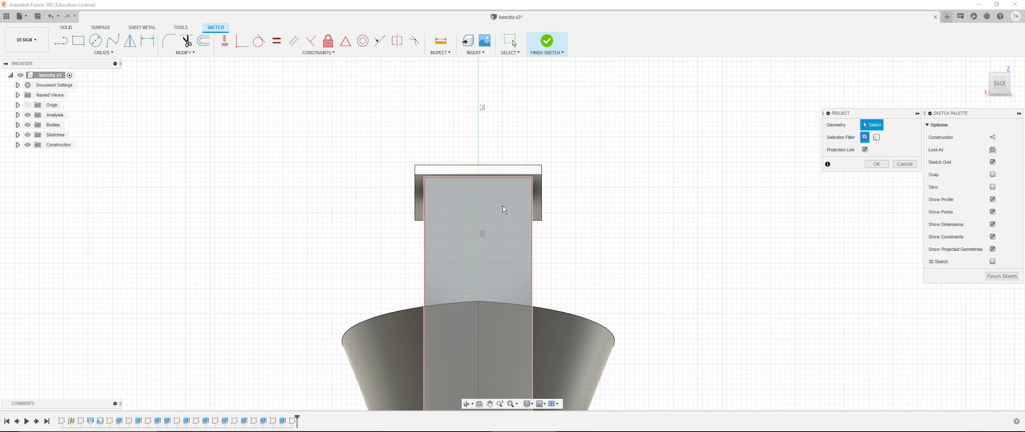
{"action": "left_click", "coordinate": [503, 206]}
{"action": "left_click", "coordinate": [884, 169]}
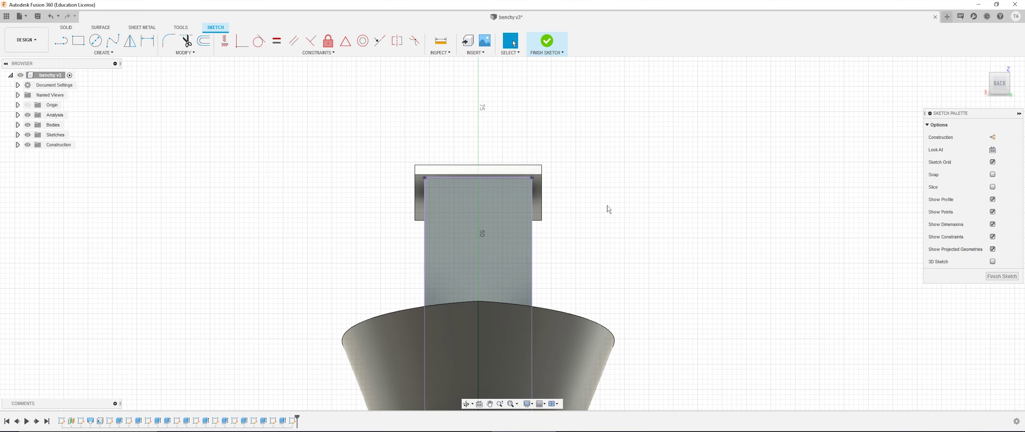
Draw a vertical construction line about 23 mm long down from the midpoint of the projected face's upper edge.
{"action": "middle_click_drag", "start_coordinate": [602, 267], "coordinate": [599, 288]}
{"action": "scroll", "coordinate": [552, 288], "scroll_direction": "up", "scroll_amount": 2}
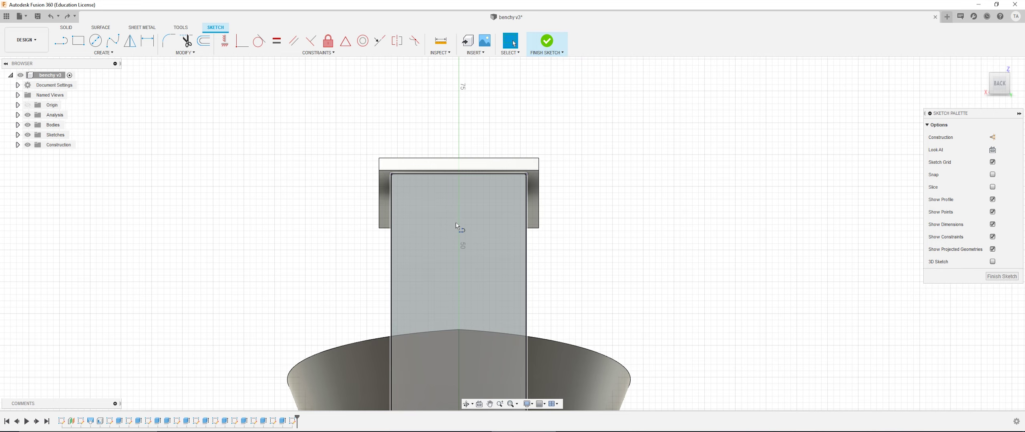
{"action": "key", "text": "l"}
{"action": "left_click", "coordinate": [460, 173]}
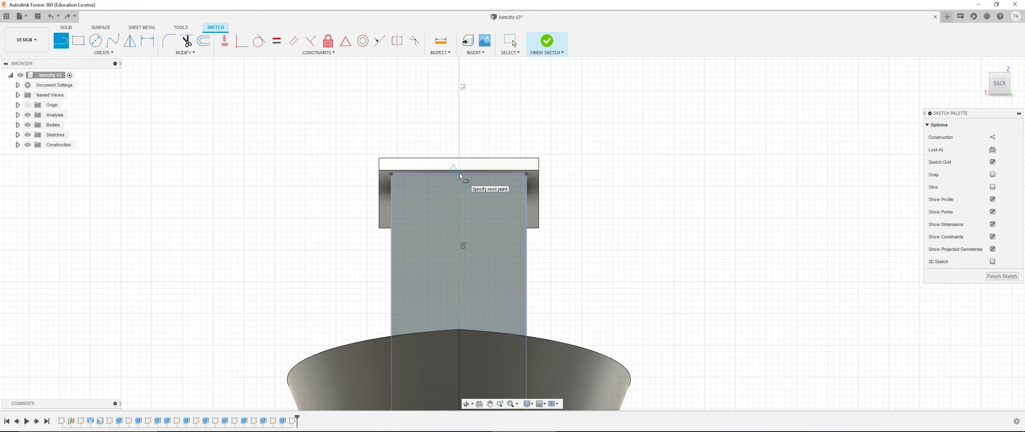
{"action": "scroll", "coordinate": [460, 174], "scroll_direction": "down", "scroll_amount": 3}
{"action": "left_click", "coordinate": [461, 258]}
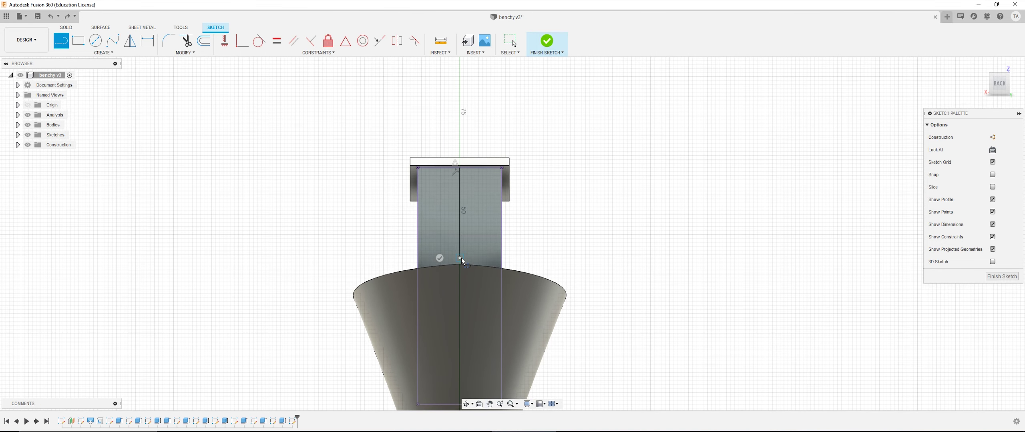
{"action": "key", "text": "Escape"}
{"action": "left_click", "coordinate": [460, 217]}
{"action": "key", "text": "x"}
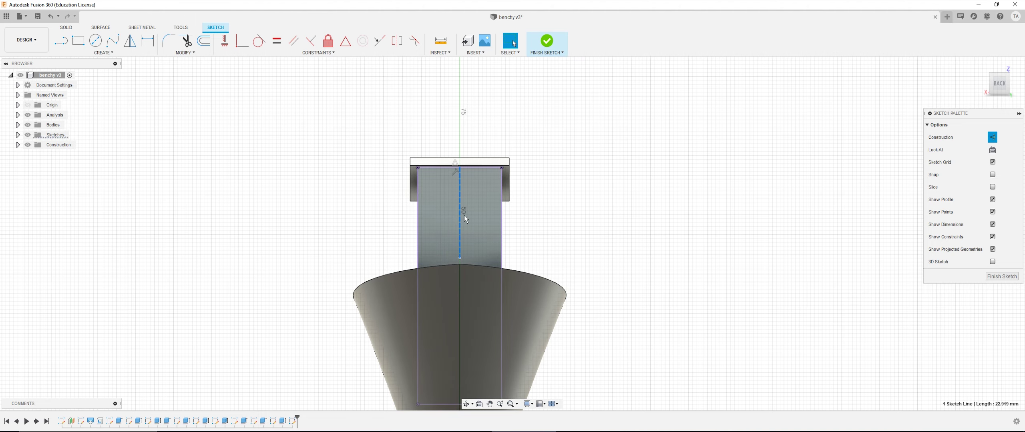
Draw a center rectangle on the cabin's bow-facing wall, centred on the vertical construction line.
{"action": "scroll", "coordinate": [480, 210], "scroll_direction": "up", "scroll_amount": 3}
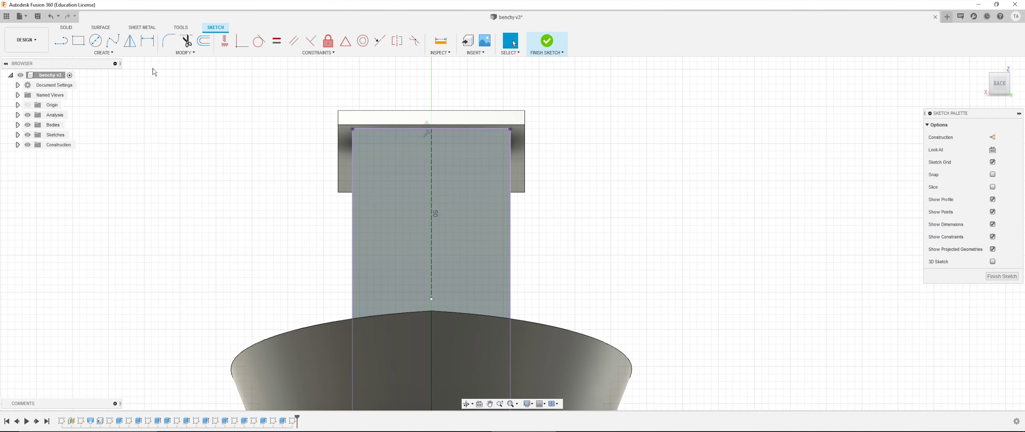
{"action": "left_click", "coordinate": [76, 41]}
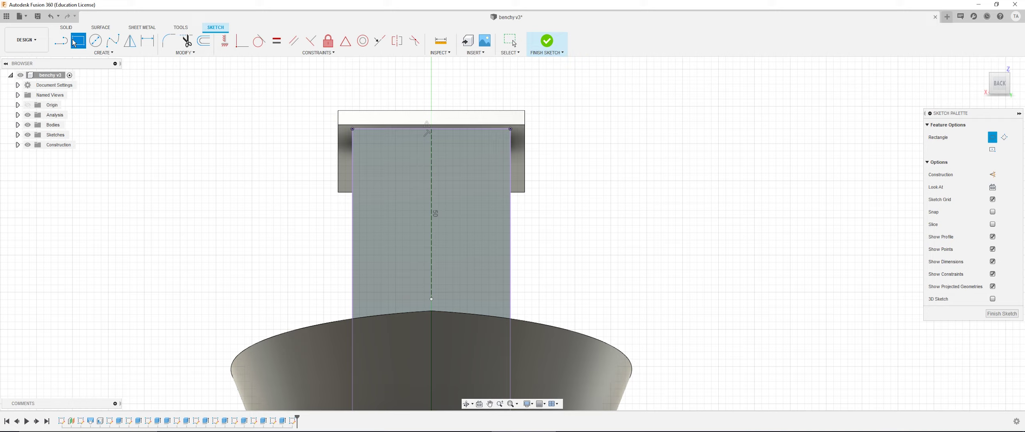
{"action": "left_click", "coordinate": [88, 52]}
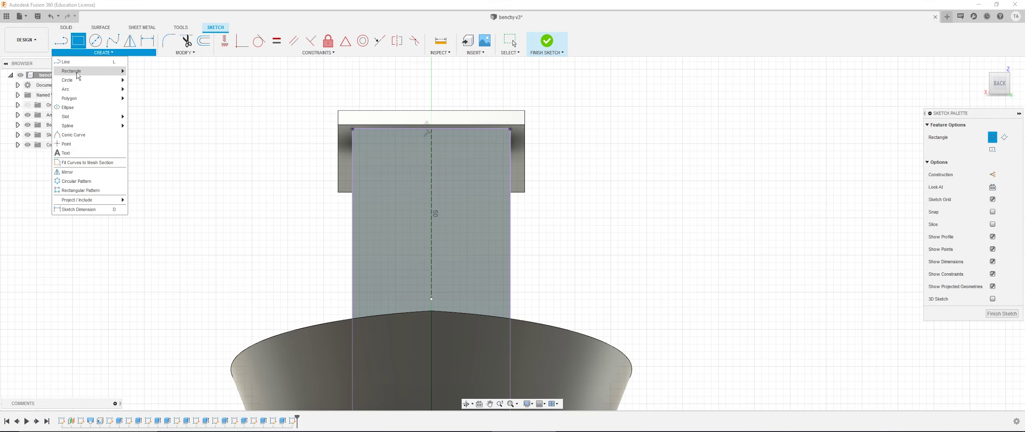
{"action": "mouse_move", "coordinate": [78, 76]}
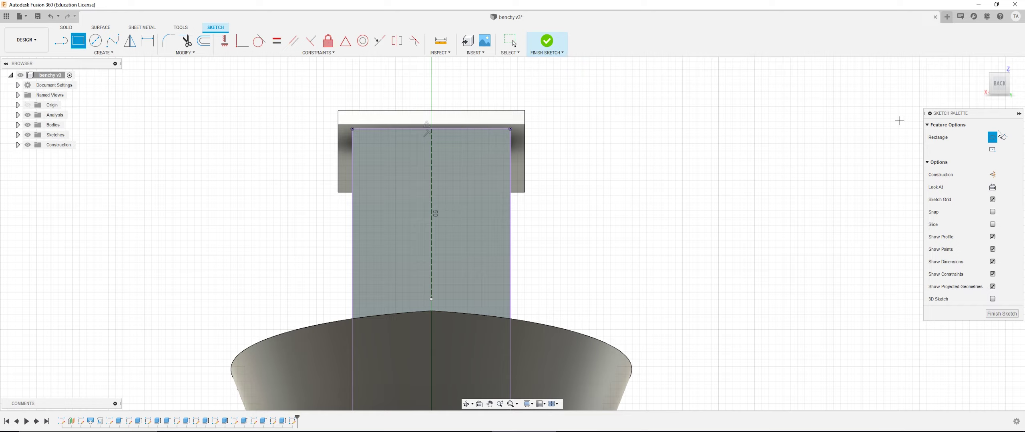
{"action": "left_click", "coordinate": [993, 151]}
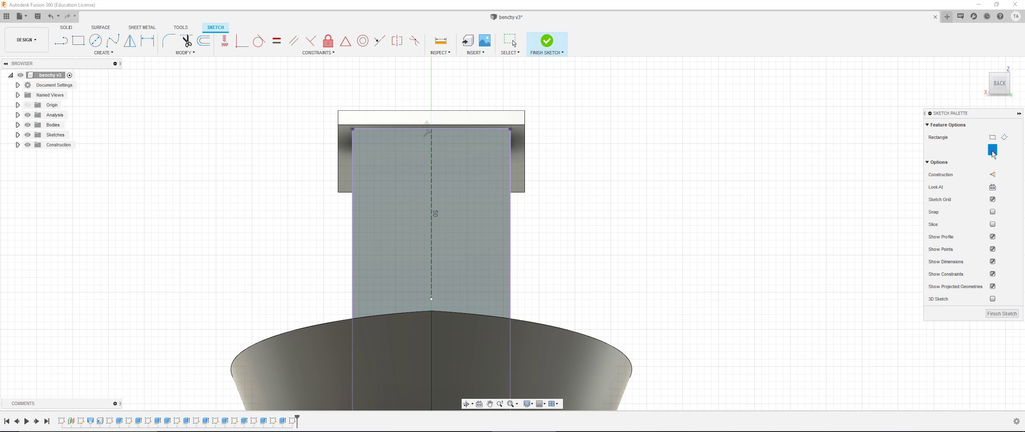
{"action": "scroll", "coordinate": [475, 209], "scroll_direction": "up", "scroll_amount": 2}
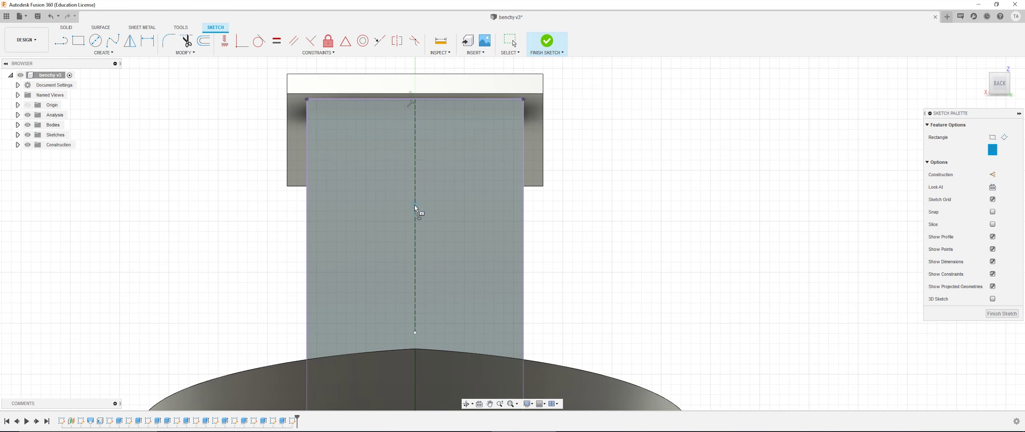
{"action": "left_click", "coordinate": [415, 205]}
{"action": "left_click", "coordinate": [469, 257]}
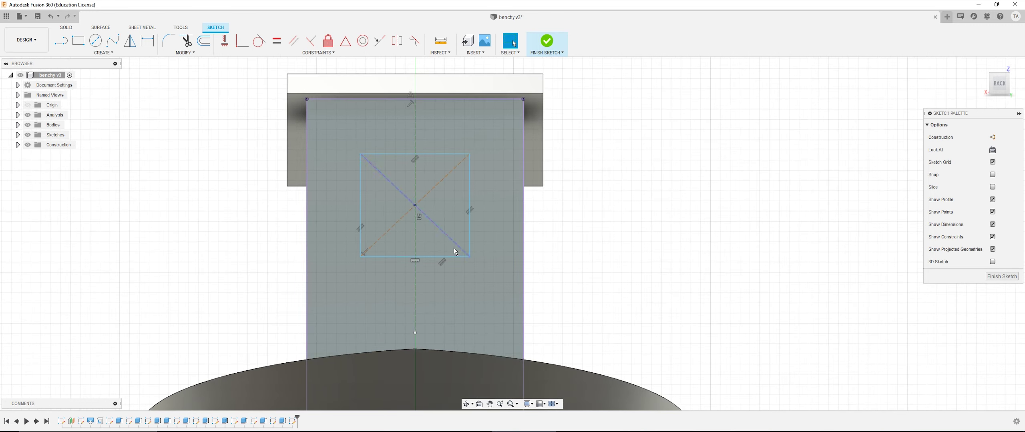
Dimension the rectangle to 15 mm wide and 15 mm high.
{"action": "key", "text": "d"}
{"action": "left_click", "coordinate": [433, 257]}
{"action": "left_click", "coordinate": [433, 293]}
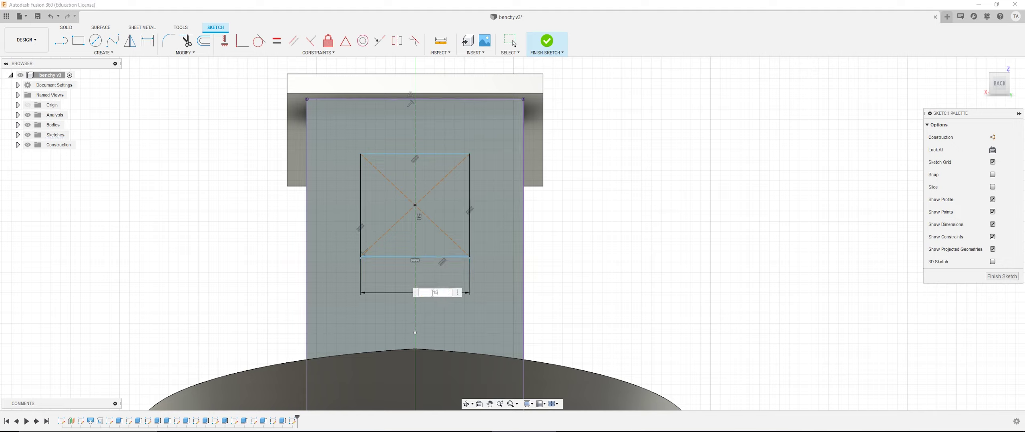
{"action": "type", "text": "15"}
{"action": "key", "text": "Return"}
{"action": "left_click", "coordinate": [489, 237]}
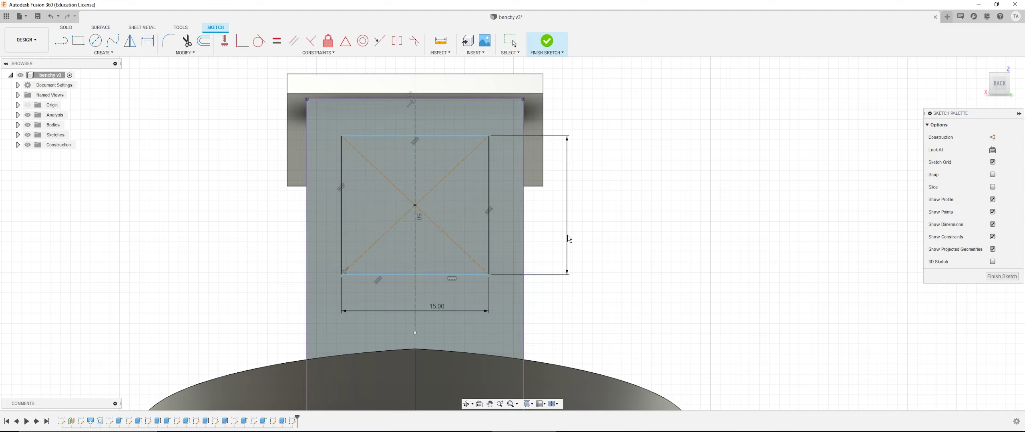
{"action": "left_click", "coordinate": [567, 233]}
{"action": "type", "text": "15"}
{"action": "key", "text": "Return"}
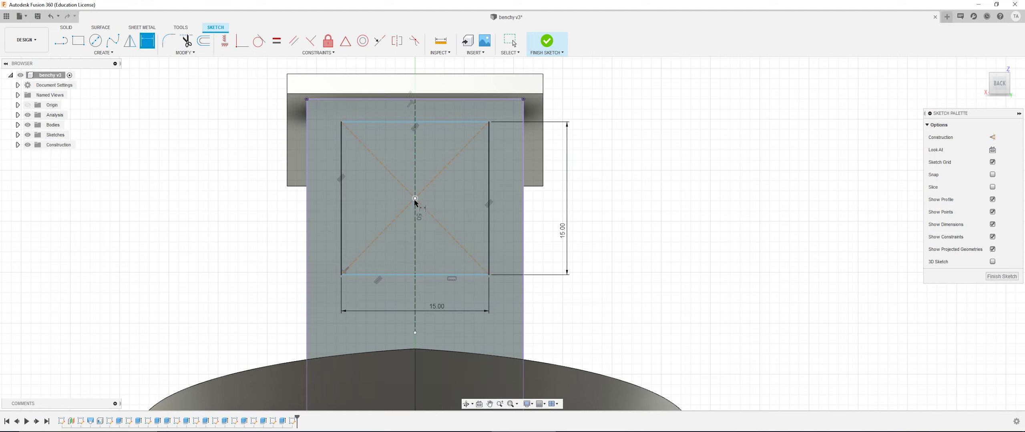
Set the distance from the square's centre up to the cabin face's upper edge to 12 mm and finish the sketch.
{"action": "left_click", "coordinate": [415, 200]}
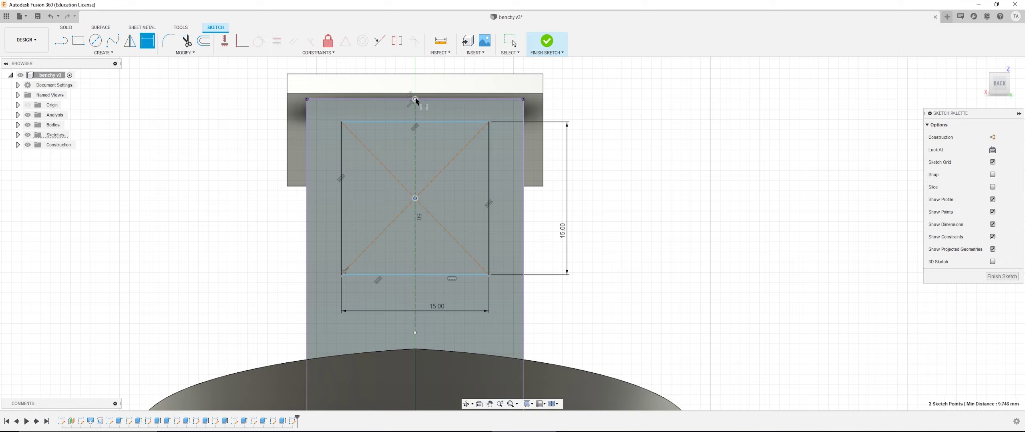
{"action": "left_click", "coordinate": [646, 148]}
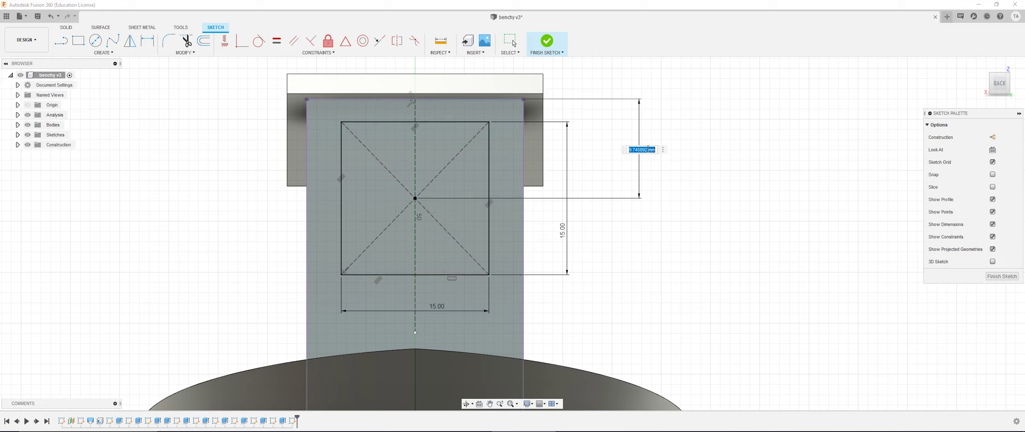
{"action": "type", "text": "12"}
{"action": "key", "text": "Return"}
{"action": "middle_click_drag", "start_coordinate": [650, 155], "coordinate": [550, 55], "text": "shift"}
{"action": "left_click", "coordinate": [550, 55]}
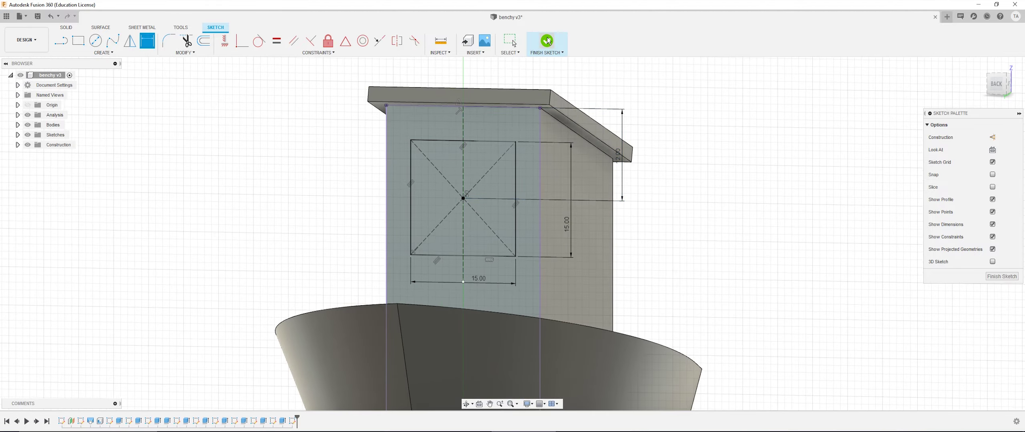
Extrude the 15 mm square about 4.5 mm inward as a cut through the cabin's bow-facing wall.
{"action": "key", "text": "e"}
{"action": "left_click", "coordinate": [492, 184]}
{"action": "scroll", "coordinate": [482, 208], "scroll_direction": "up", "scroll_amount": 3}
{"action": "middle_click_drag", "start_coordinate": [459, 207], "coordinate": [455, 198], "text": "shift"}
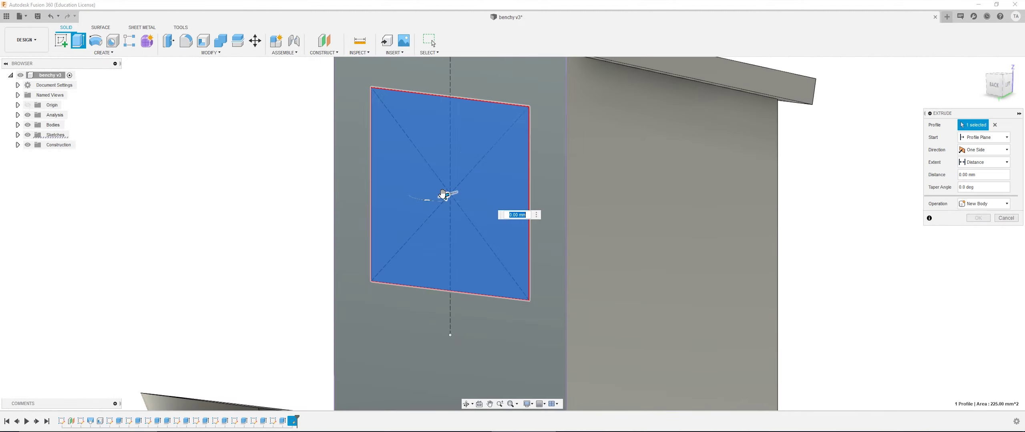
{"action": "left_click_drag", "start_coordinate": [454, 198], "coordinate": [486, 184]}
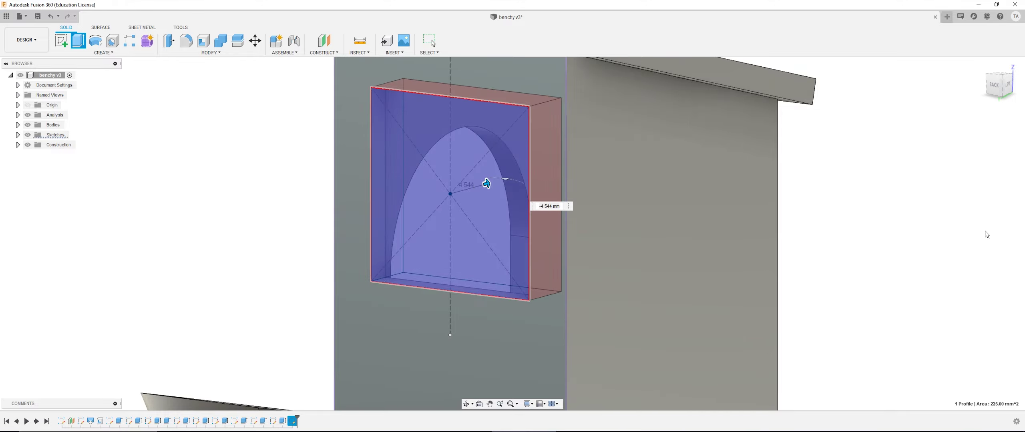
{"action": "key", "text": "Return"}
Start a sketch on the cabin's stern-facing wall and project that wall's face into it.
{"action": "scroll", "coordinate": [986, 235], "scroll_direction": "down", "scroll_amount": 3}
{"action": "middle_click_drag", "start_coordinate": [801, 254], "coordinate": [431, 207], "text": "shift"}
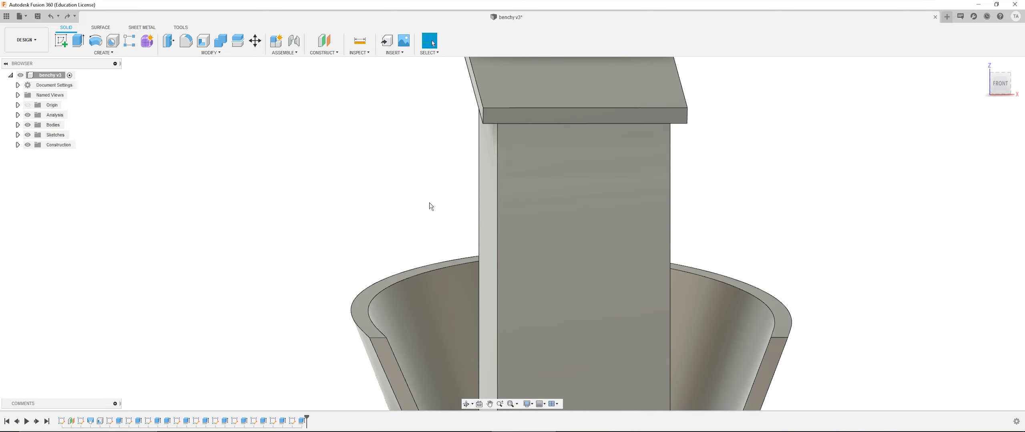
{"action": "left_click", "coordinate": [61, 40]}
{"action": "left_click", "coordinate": [593, 183]}
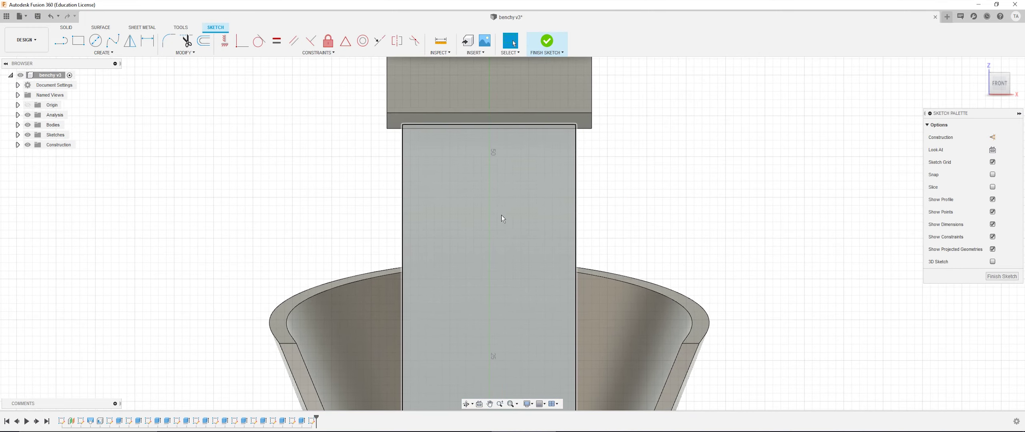
{"action": "key", "text": "p"}
{"action": "left_click", "coordinate": [500, 216]}
{"action": "left_click", "coordinate": [872, 167]}
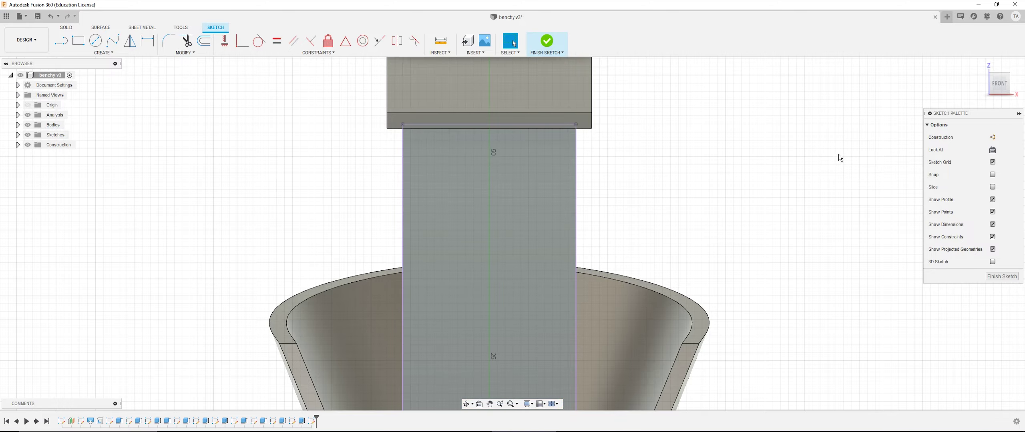
Turn on slicing of the model at the sketch plane, facing the stern side squarely.
{"action": "mouse_move", "coordinate": [549, 119]}
{"action": "middle_mouse_down", "text": "shift"}
{"action": "mouse_move", "coordinate": [528, 115]}
{"action": "mouse_move", "coordinate": [551, 139]}
{"action": "middle_mouse_up", "text": "shift"}
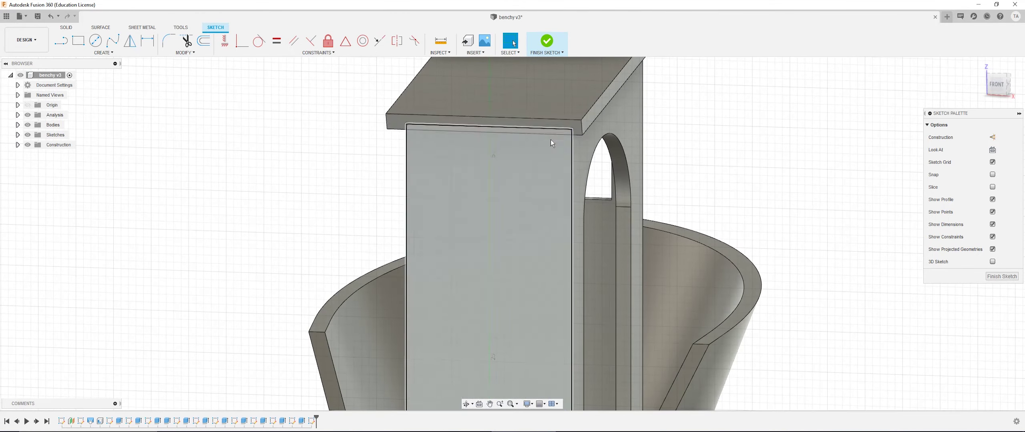
{"action": "left_click", "coordinate": [994, 96]}
{"action": "left_click", "coordinate": [993, 187]}
{"action": "scroll", "coordinate": [775, 200], "scroll_direction": "down", "scroll_amount": 1}
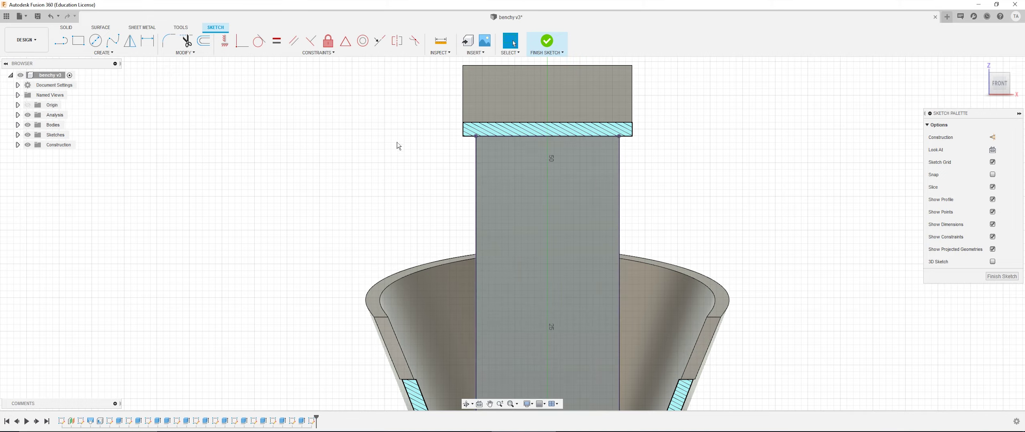
Draw a vertical construction line from the midpoint of the projected face's upper edge down past the 25 mm grid mark.
{"action": "key", "text": "l"}
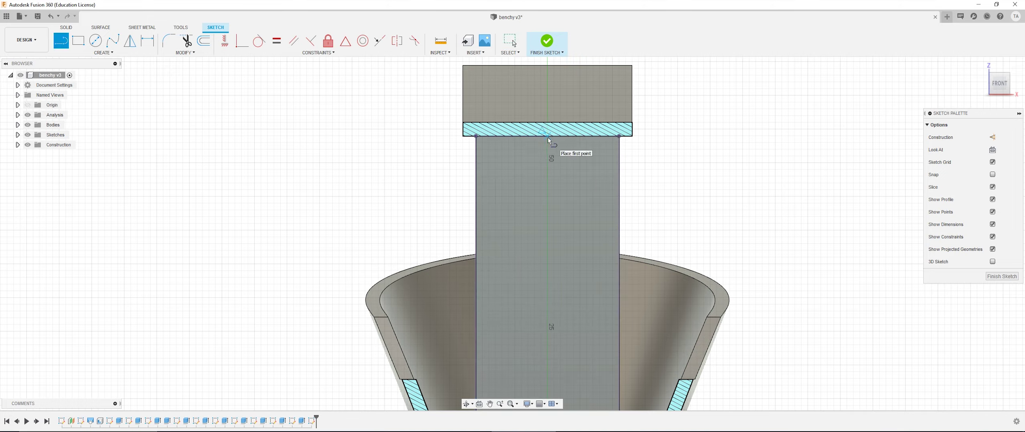
{"action": "left_click", "coordinate": [548, 137]}
{"action": "left_click", "coordinate": [547, 394]}
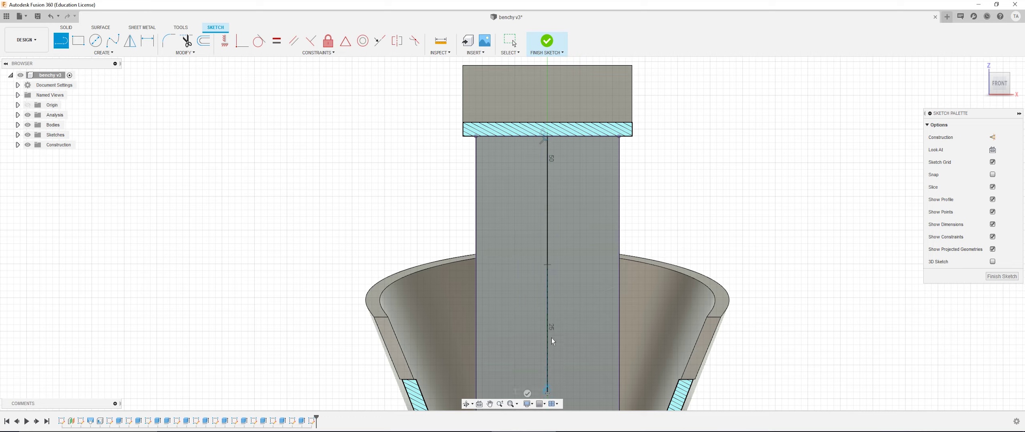
{"action": "key", "text": "Escape"}
{"action": "left_click", "coordinate": [548, 327]}
{"action": "key", "text": "x"}
{"action": "left_click", "coordinate": [763, 200]}
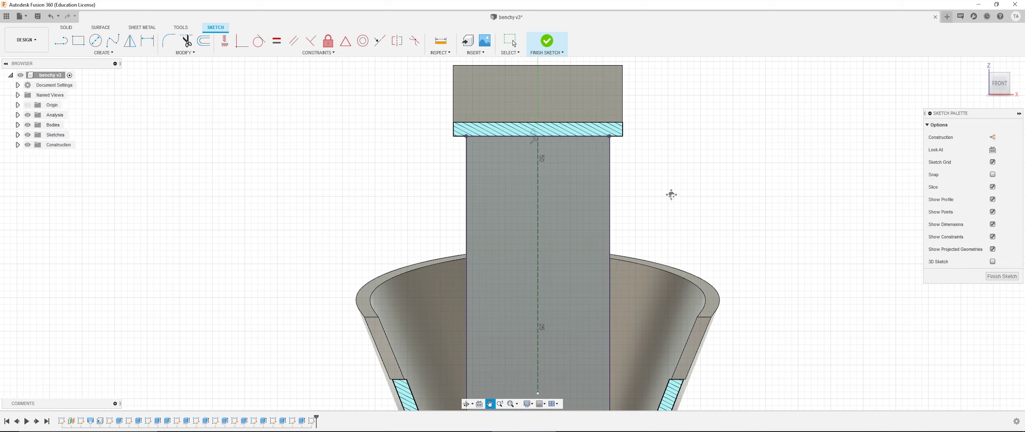
Start a six-sided circumscribed polygon centred on the lower half of the vertical construction line.
{"action": "left_click", "coordinate": [120, 55]}
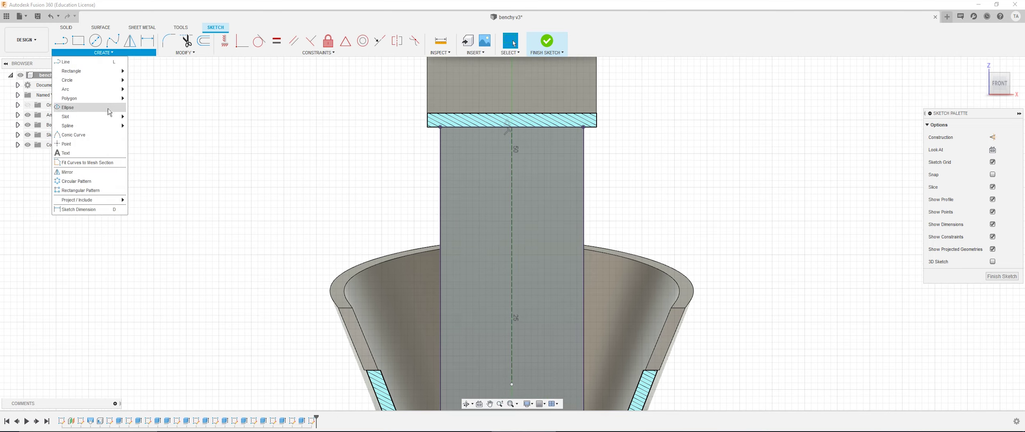
{"action": "mouse_move", "coordinate": [103, 99]}
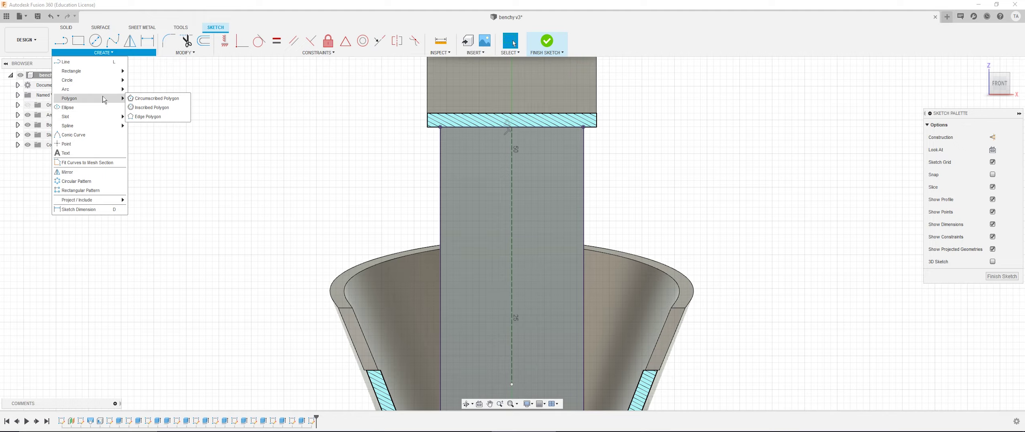
{"action": "left_click", "coordinate": [161, 101]}
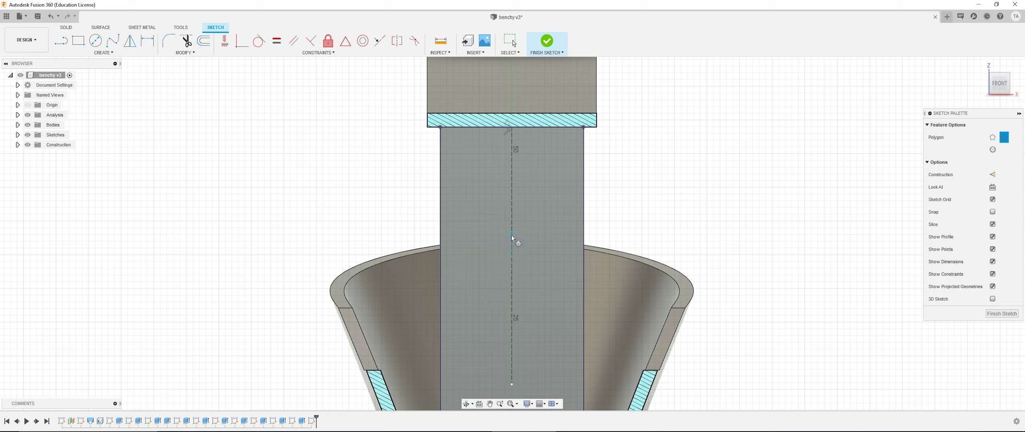
{"action": "left_click", "coordinate": [511, 291]}
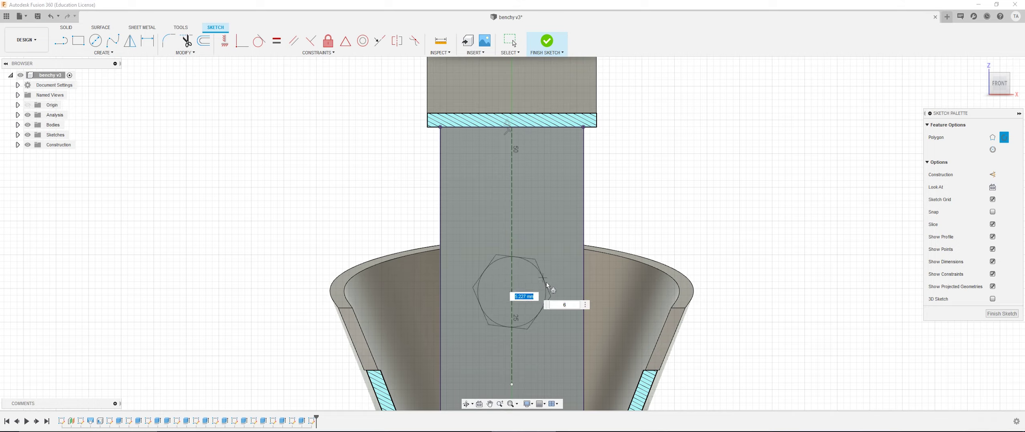